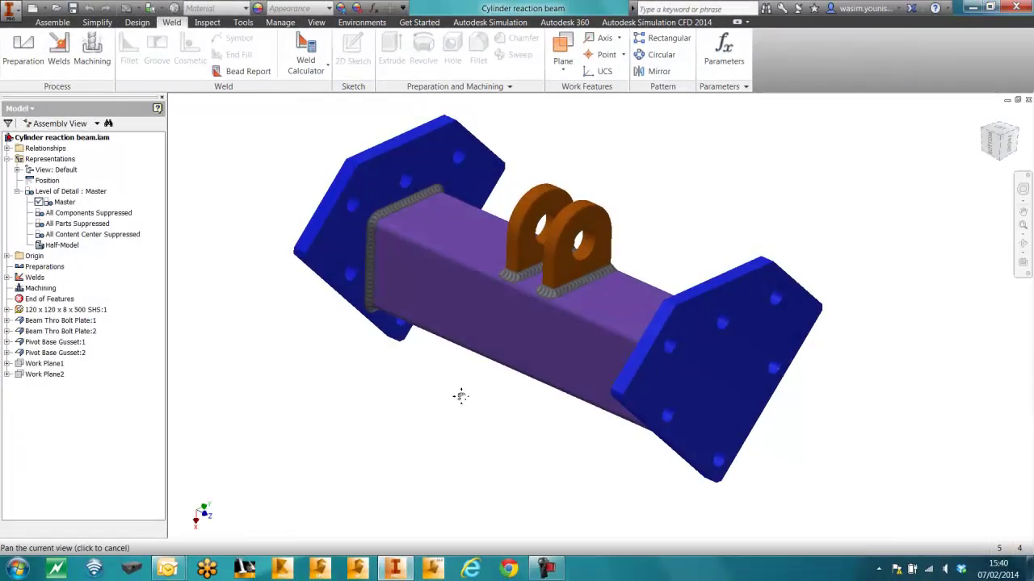
Activate the Half-Model level of detail, leaving one end plate, half the beam and one lug
middle_drag(461, 396, 489, 410)
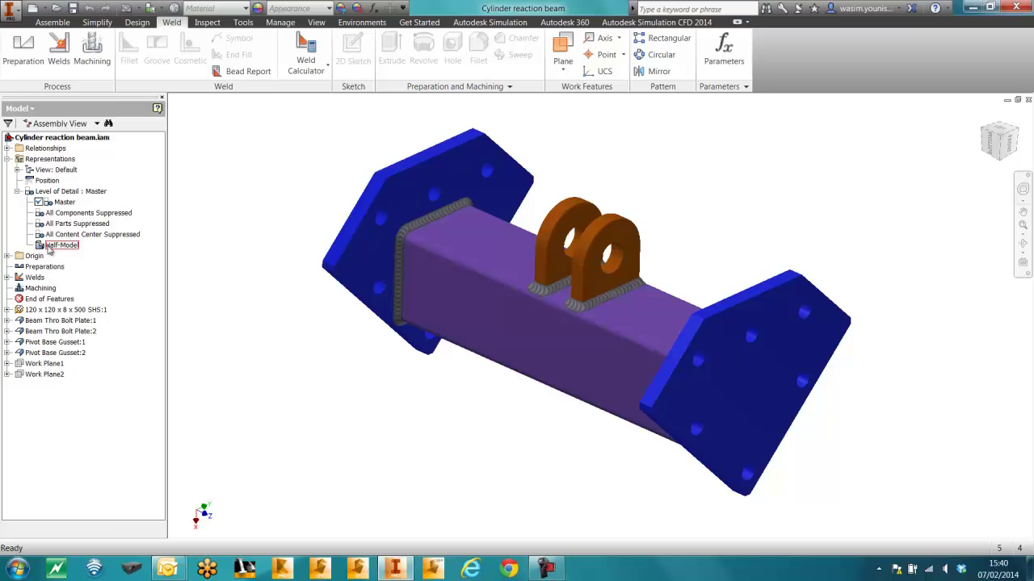
double_click(48, 250)
shift+middle_drag(316, 412, 505, 449)
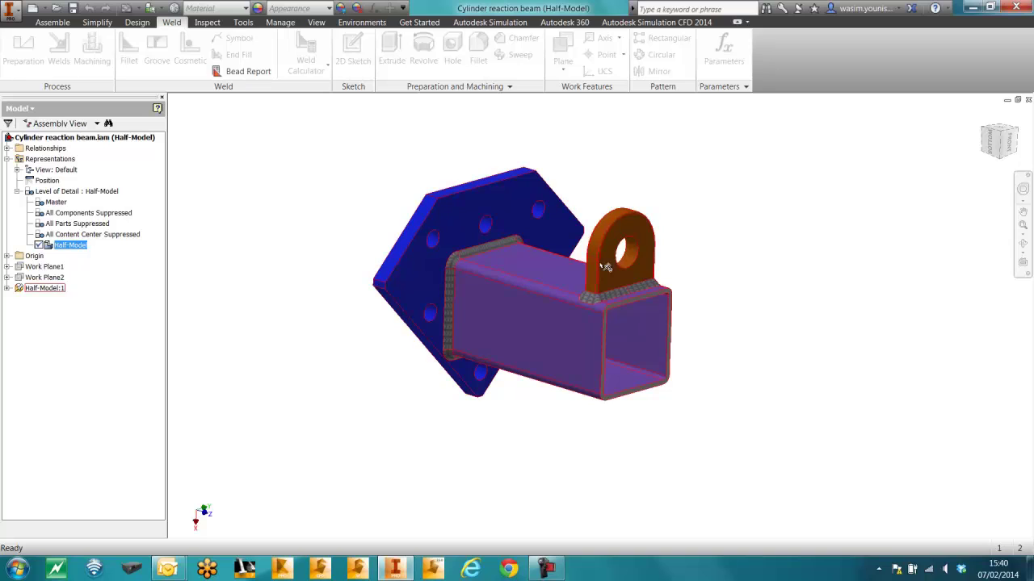
Create Simulation:1 in Stress Analysis, keeping the Steel body and Welded Steel Mild weld materials
click(365, 24)
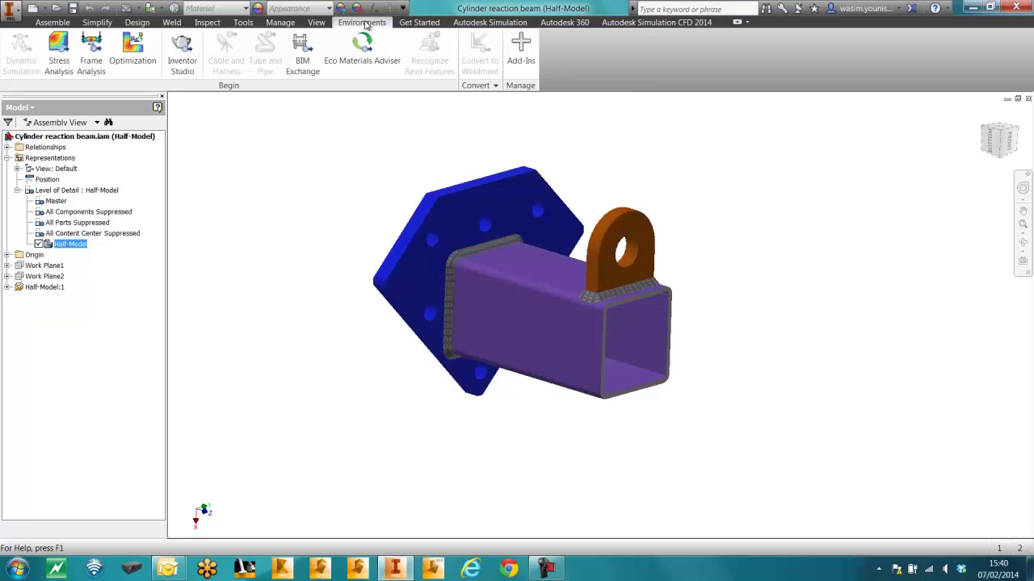
click(61, 64)
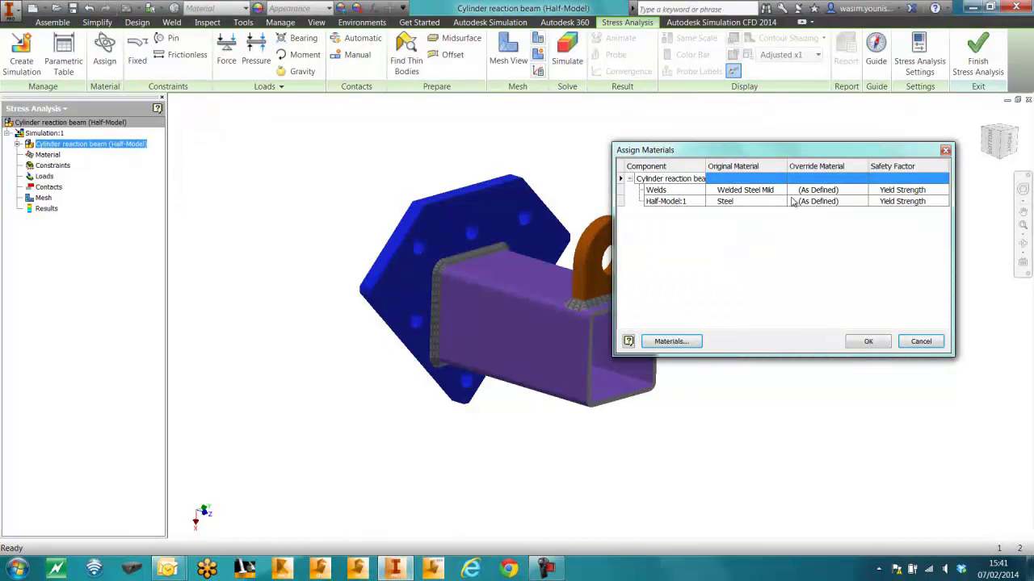
click(868, 341)
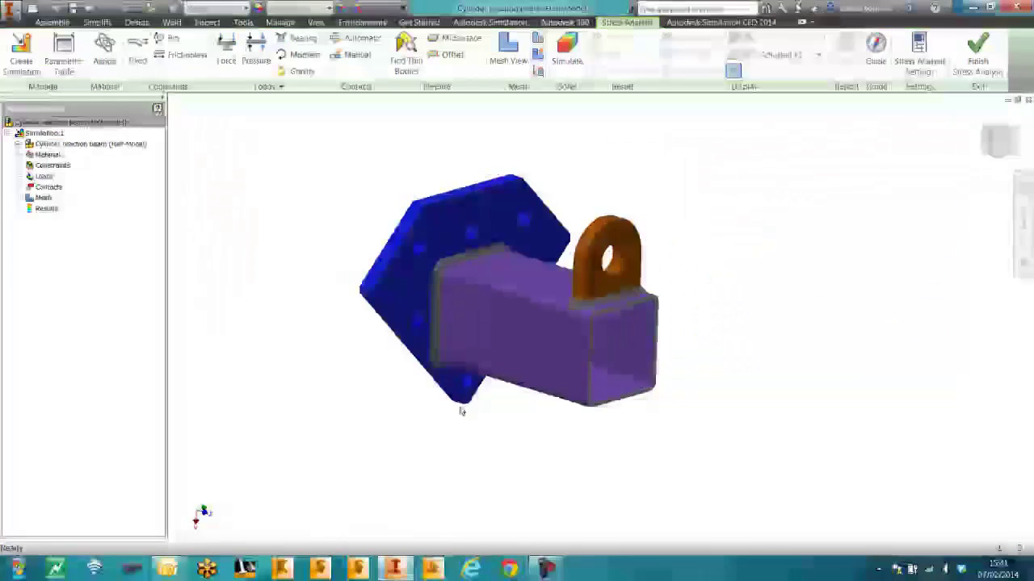
shift+middle_drag(448, 436, 609, 464)
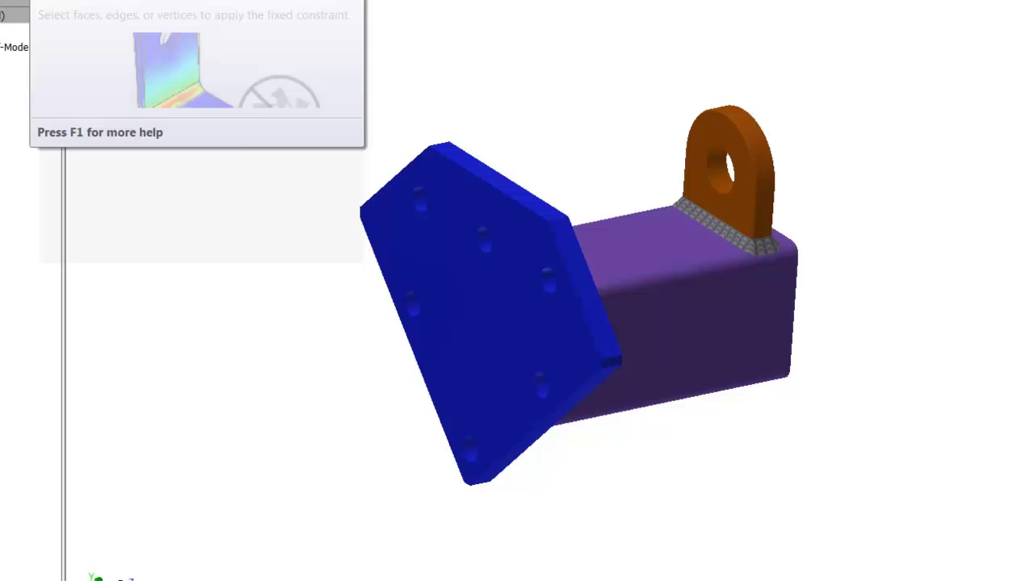
Add a fixed constraint named Bolted-Constraint on the end plate's outer face
click(49, 0)
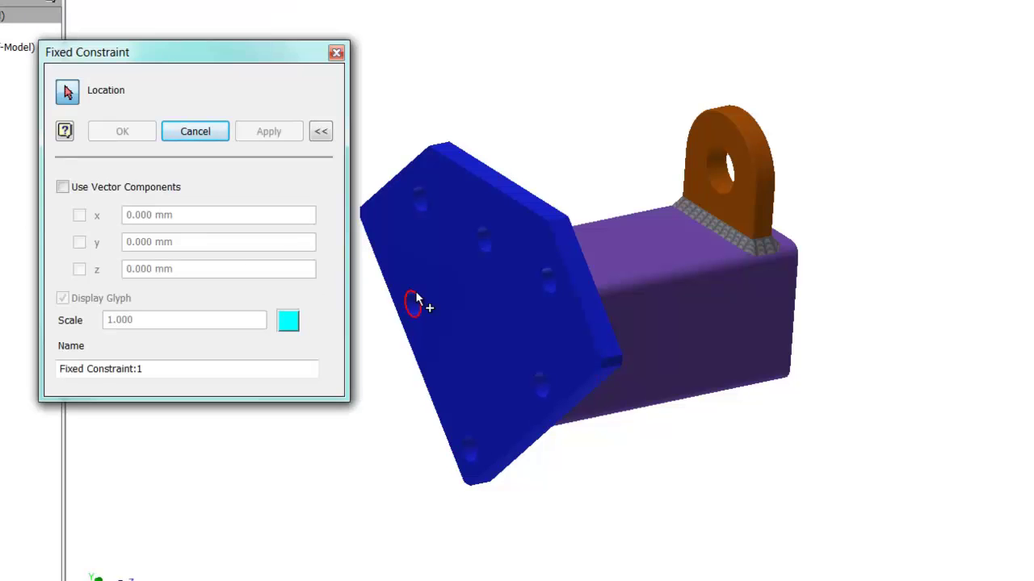
mouse_move(416, 293)
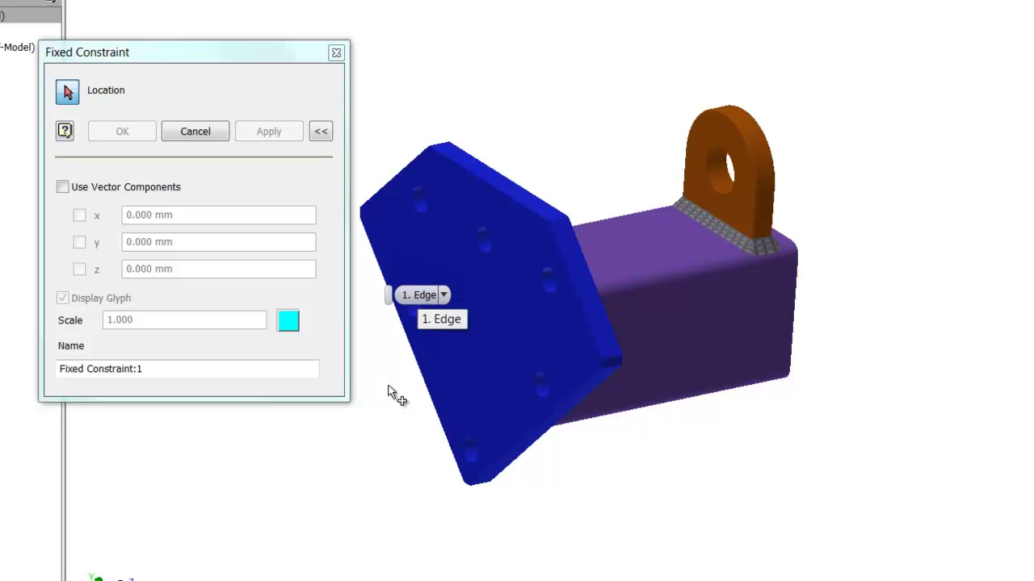
click(445, 269)
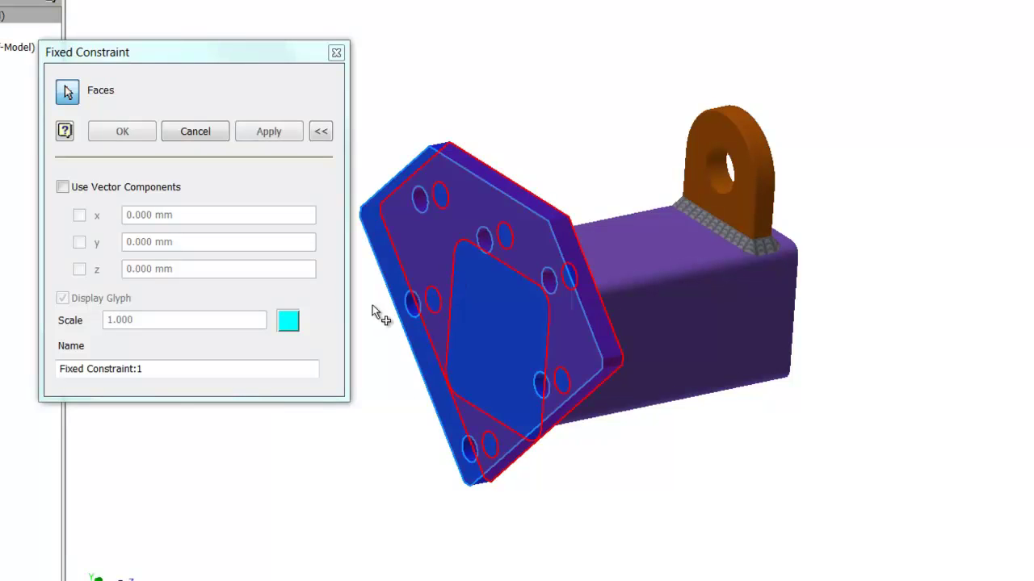
click(148, 369)
drag(148, 369, 8, 315)
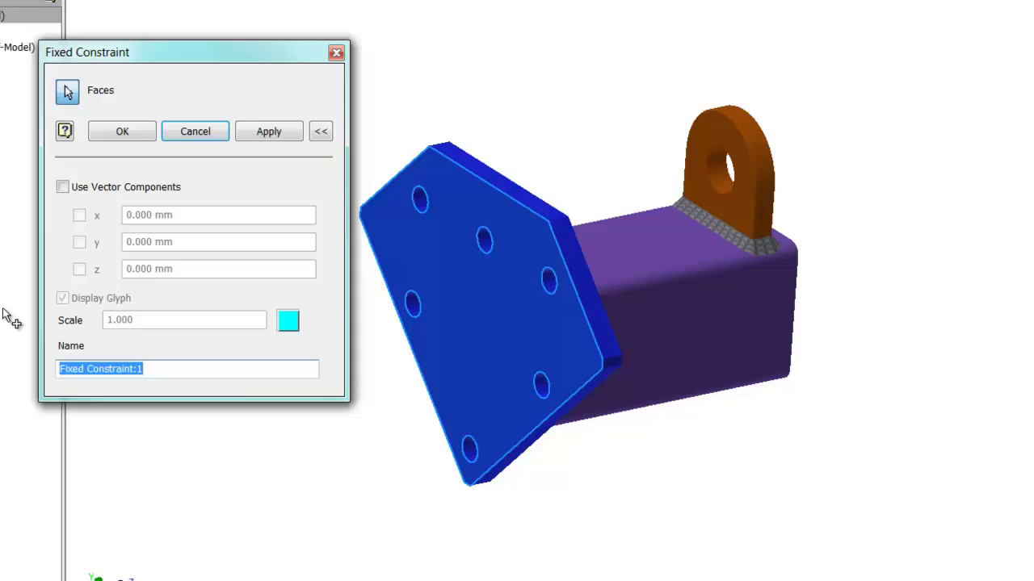
text(Bolted-)
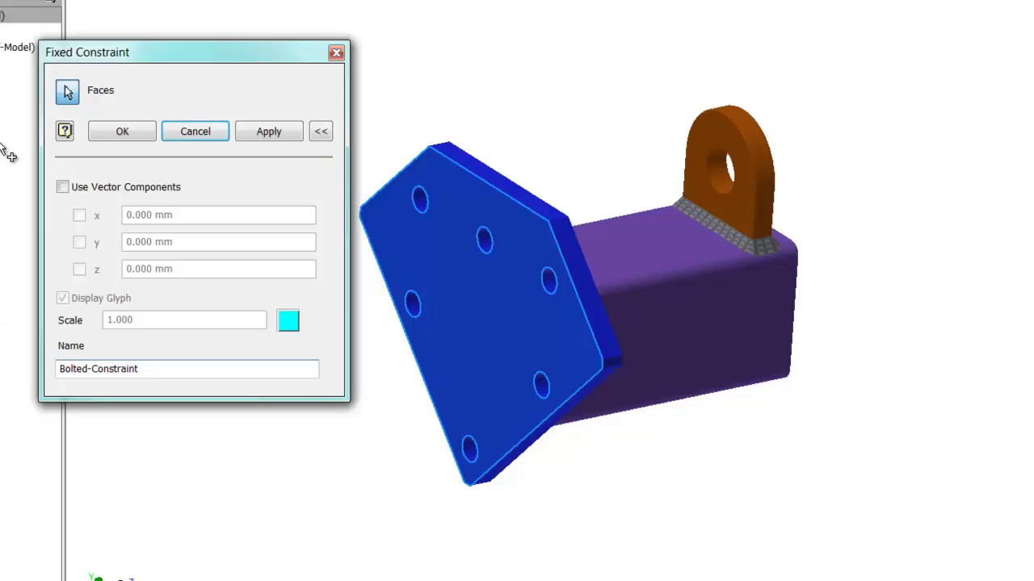
click(120, 130)
shift+middle_drag(753, 367, 588, 473)
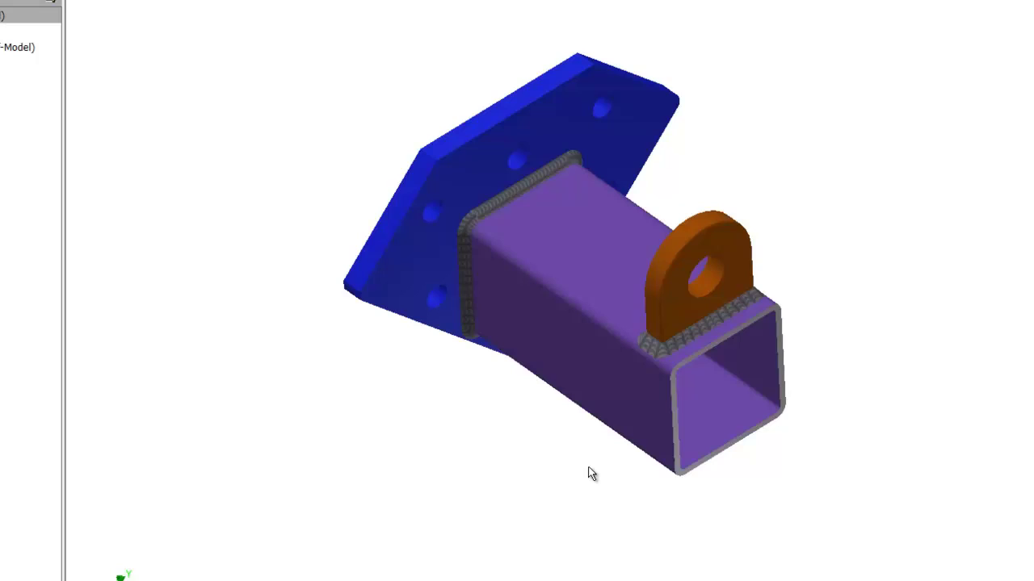
Apply a 10000 N upward bearing load named Bearing-Load to the lug's pin hole
click(701, 287)
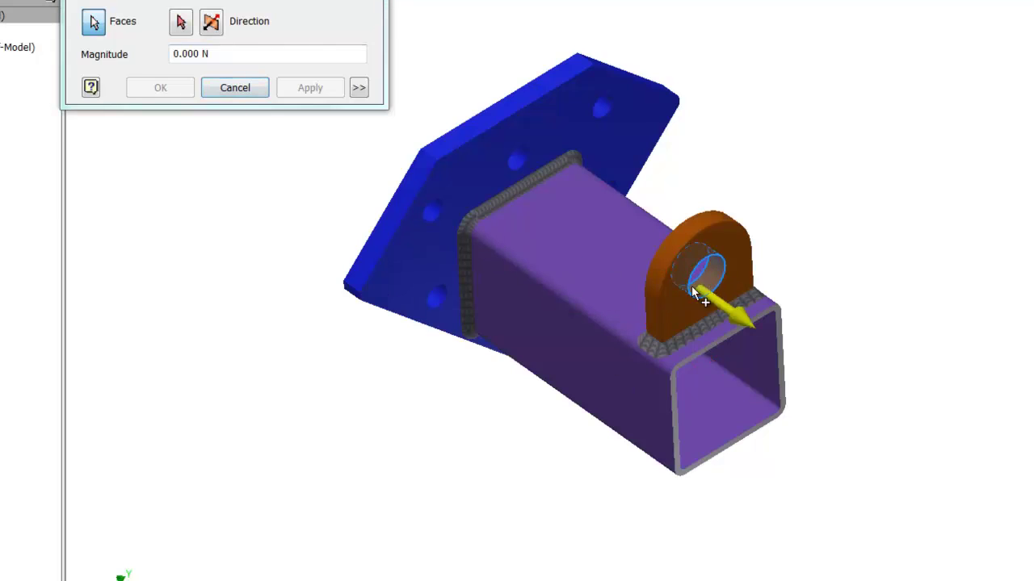
click(250, 58)
text(10000)
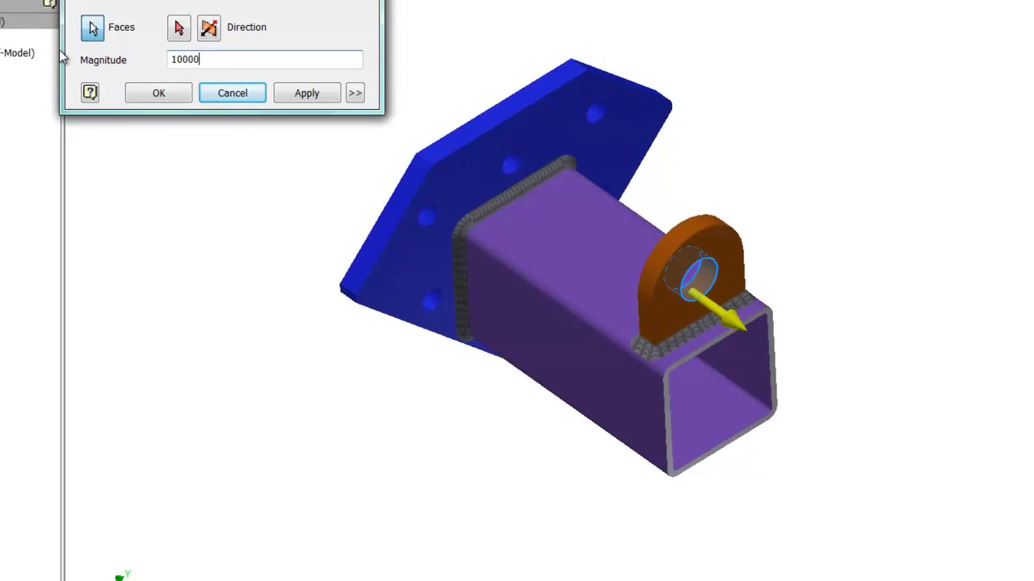
click(181, 21)
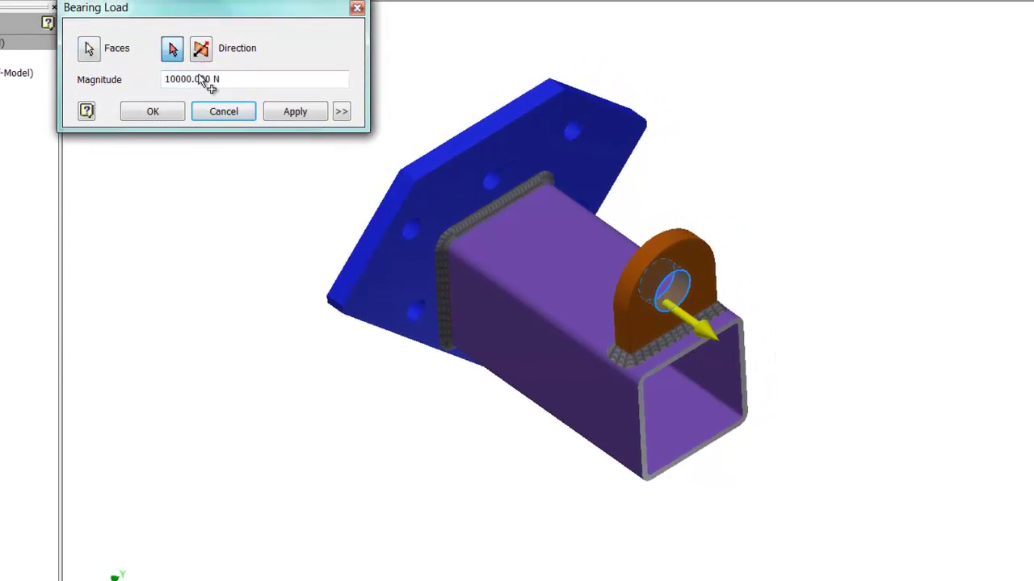
click(601, 274)
click(201, 49)
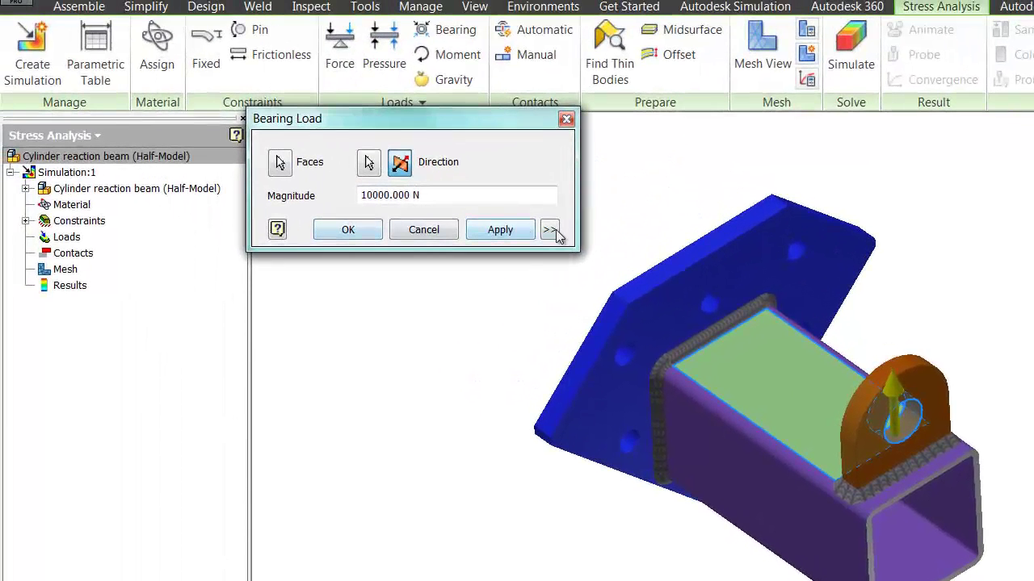
click(542, 225)
drag(398, 432, 246, 421)
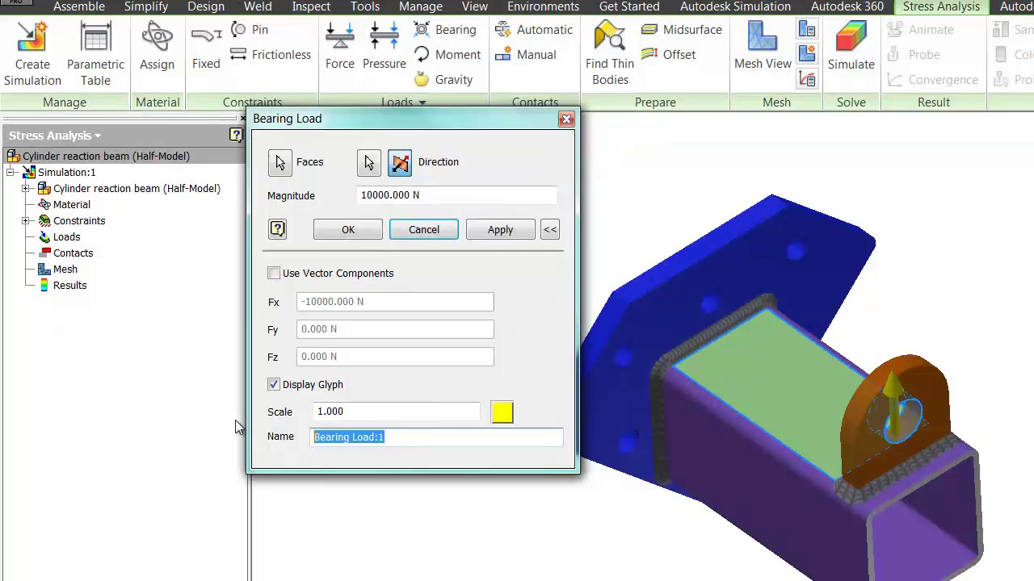
text(Bearing-L)
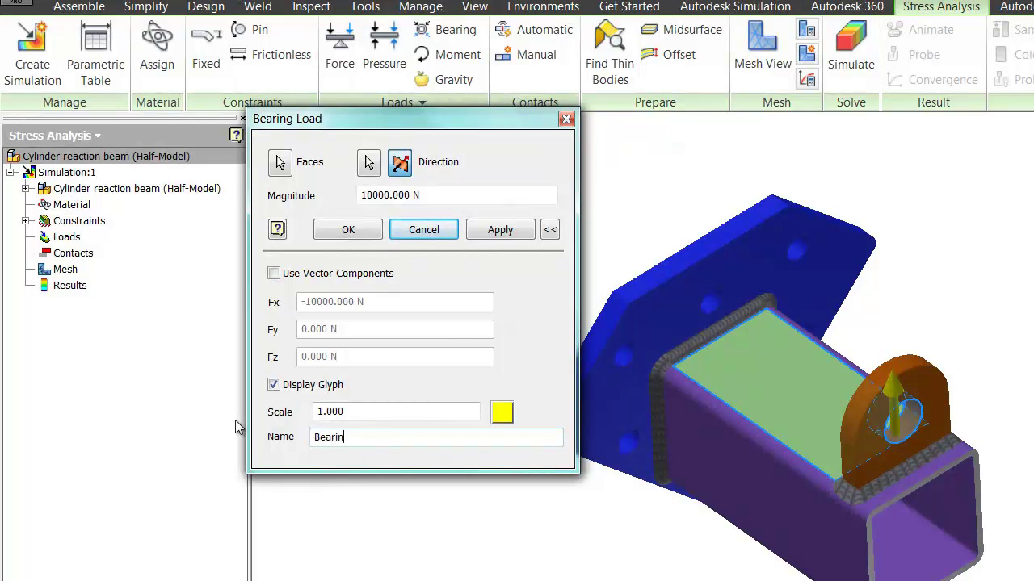
text(oad)
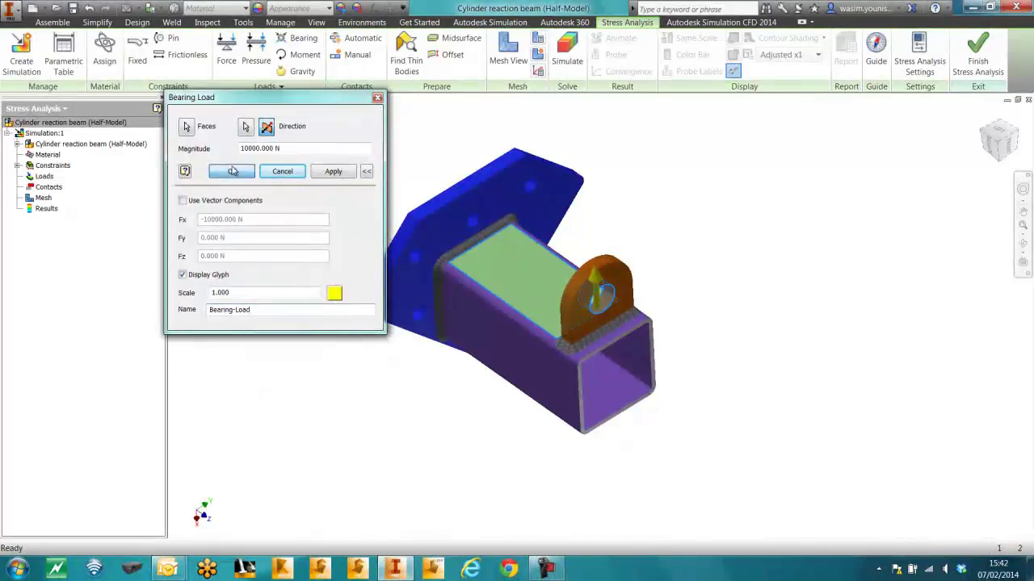
click(232, 171)
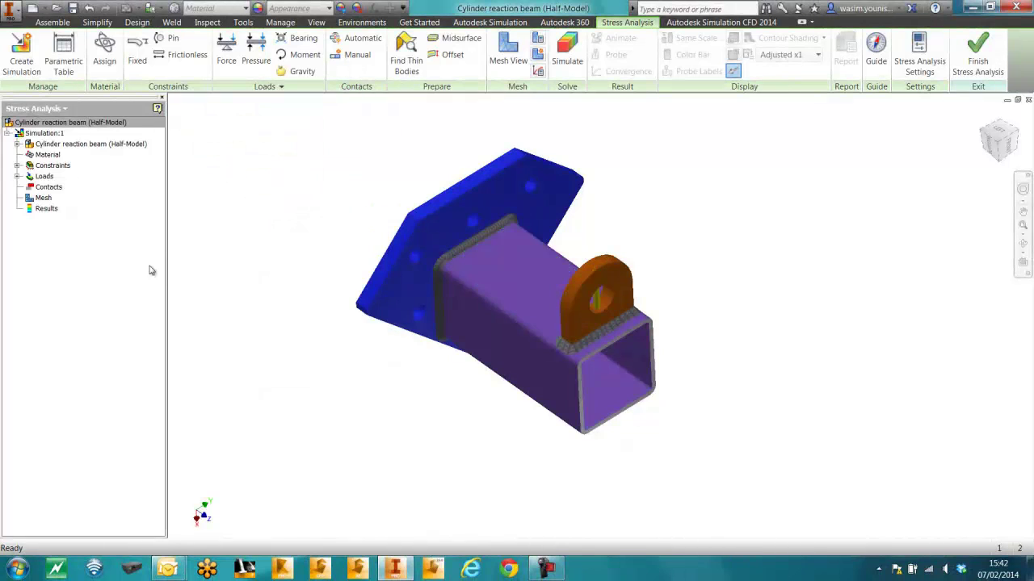
Add a frictionless constraint named Symmetry on the tube's cut end face
shift+middle_drag(395, 450, 531, 440)
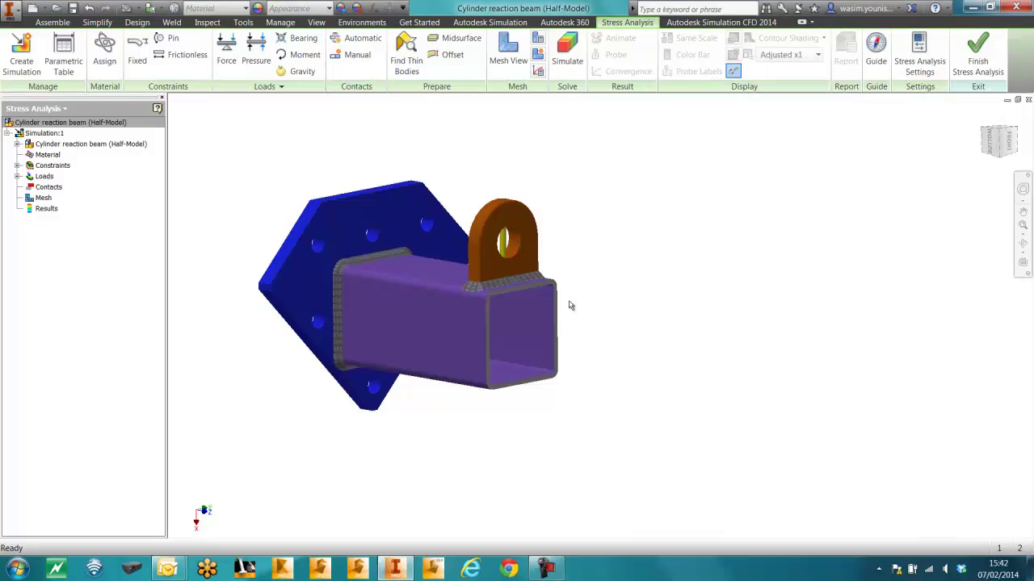
scroll(468, 288, up, 5)
scroll(586, 341, down, 2)
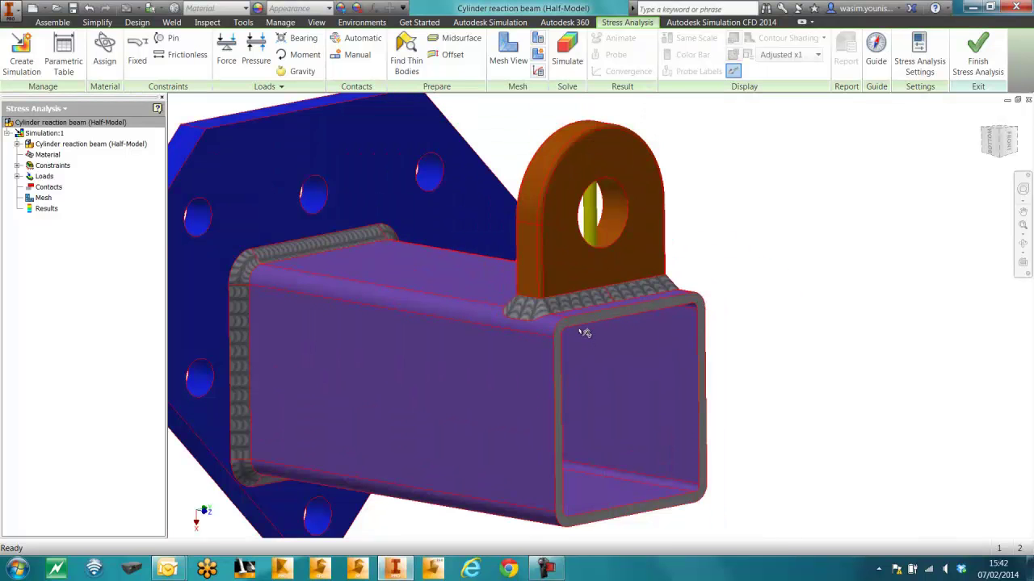
scroll(683, 409, down, 3)
scroll(678, 411, up, 4)
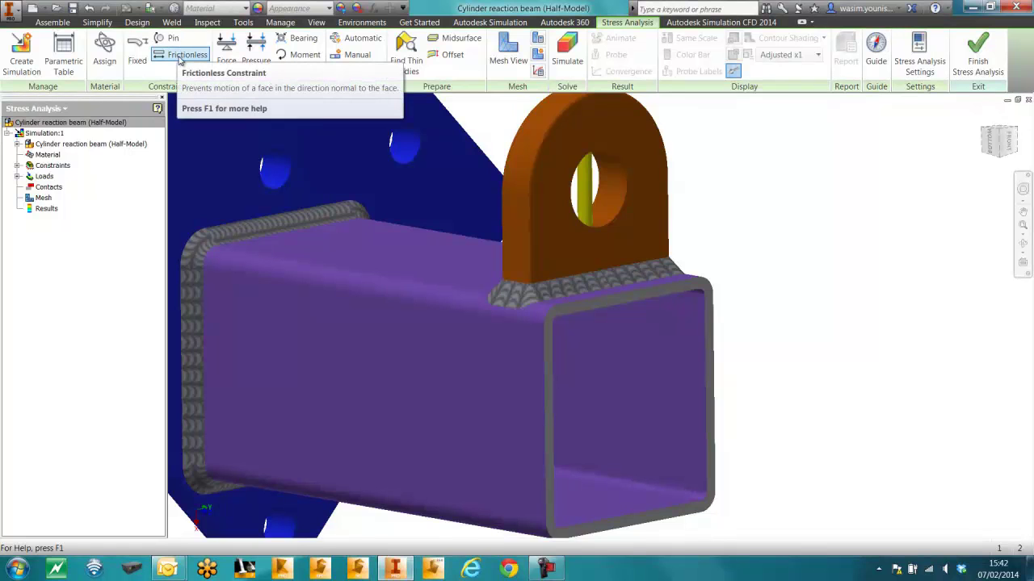
click(179, 59)
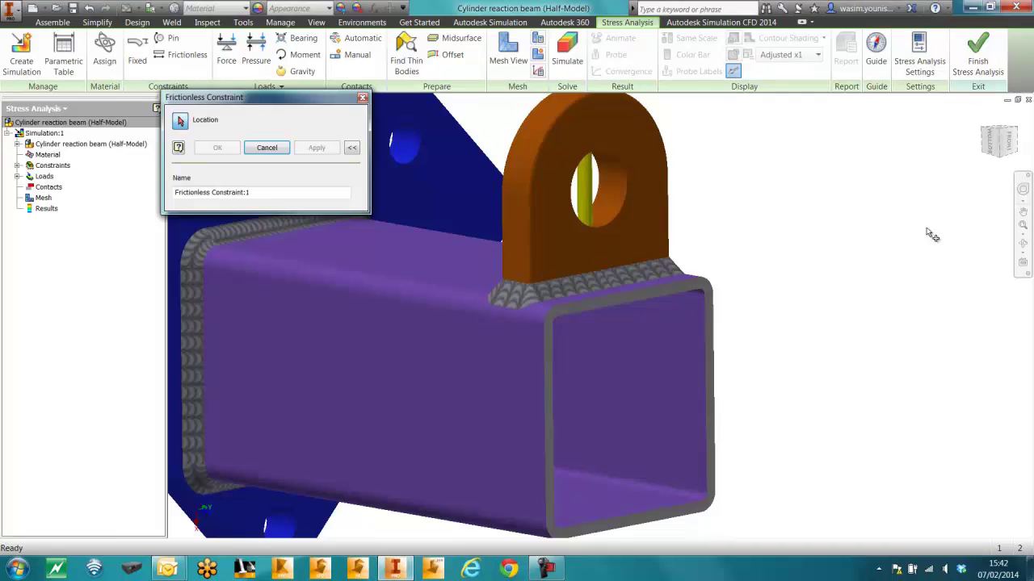
scroll(831, 372, up, 1)
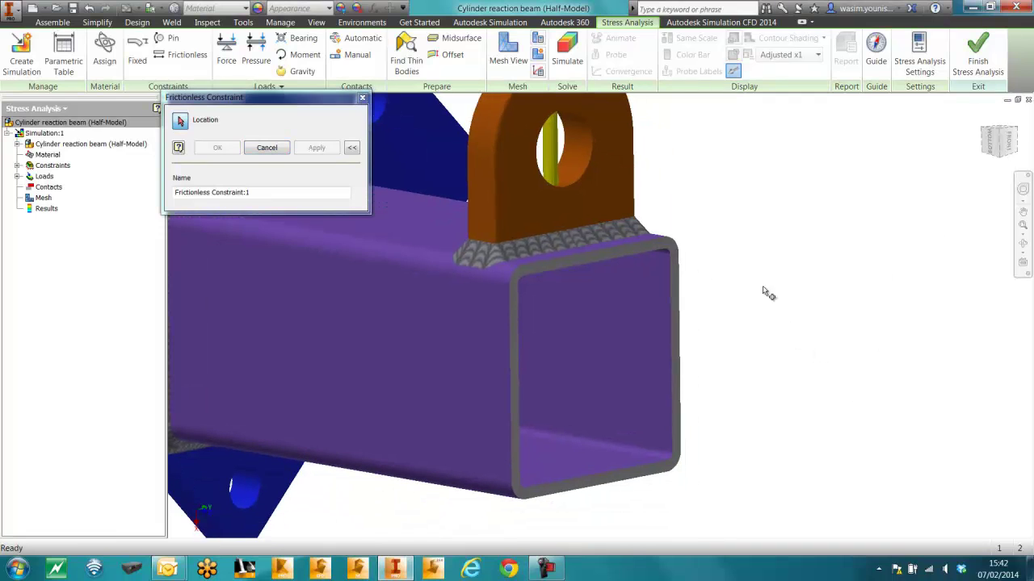
click(677, 253)
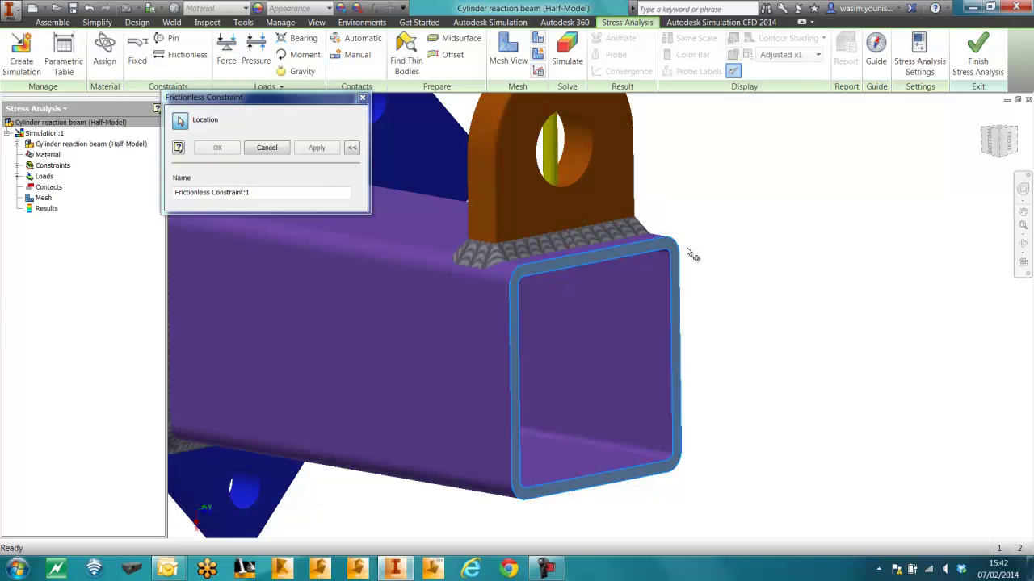
triple_click(273, 191)
text(Symmetry)
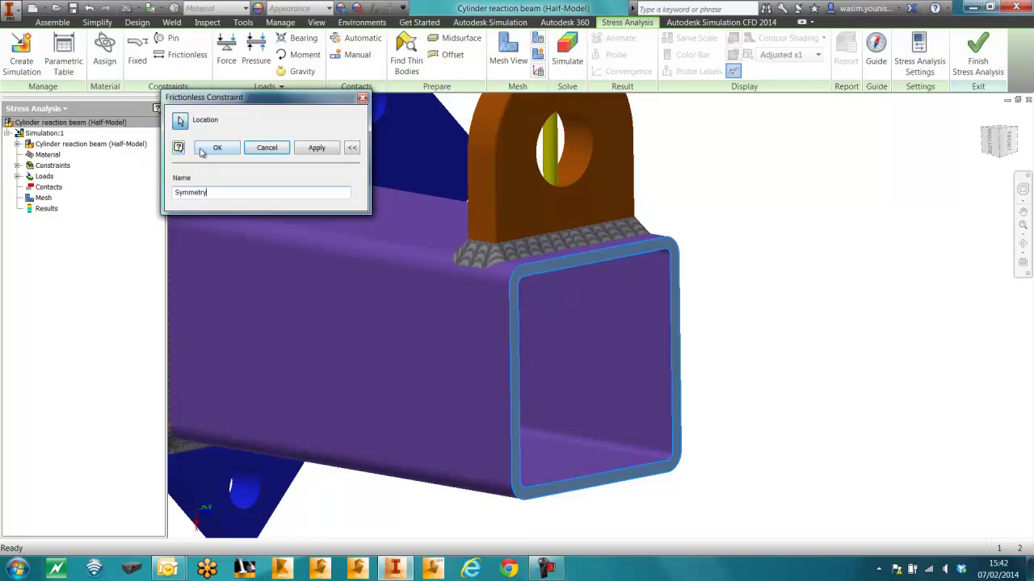
click(216, 148)
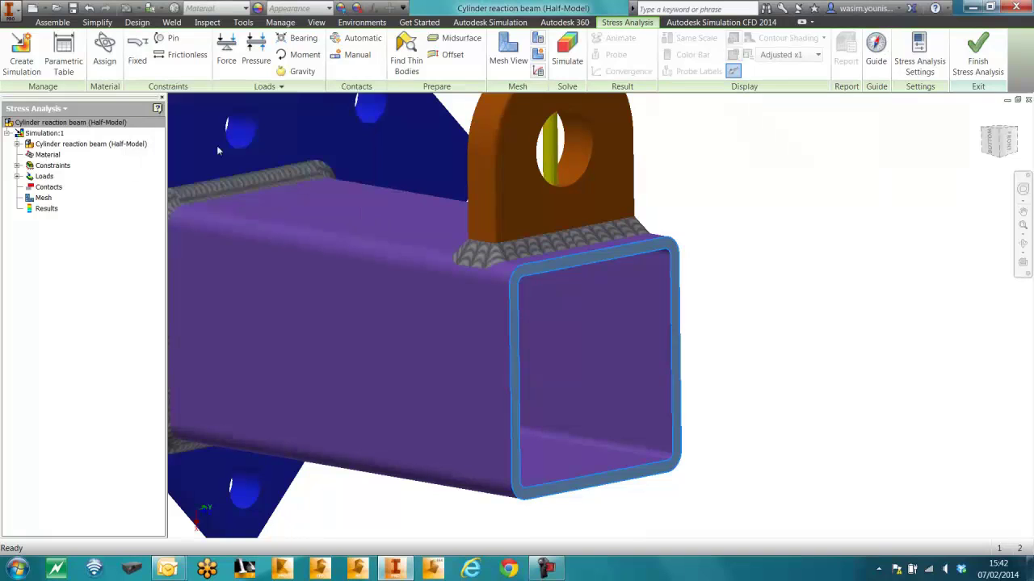
Expand Constraints and Loads in the browser and display the mesh on the beam
scroll(760, 349, up, 3)
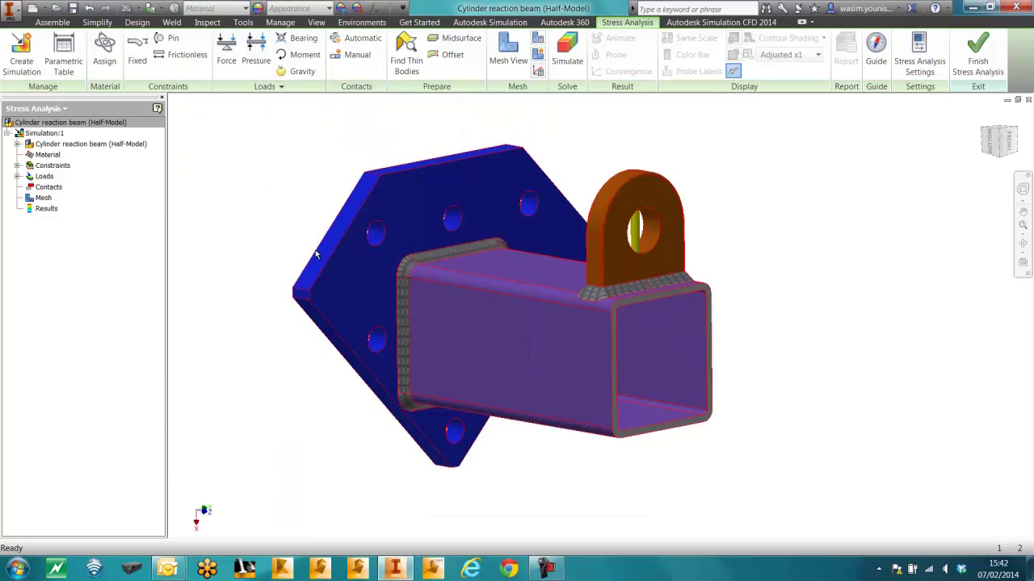
click(16, 166)
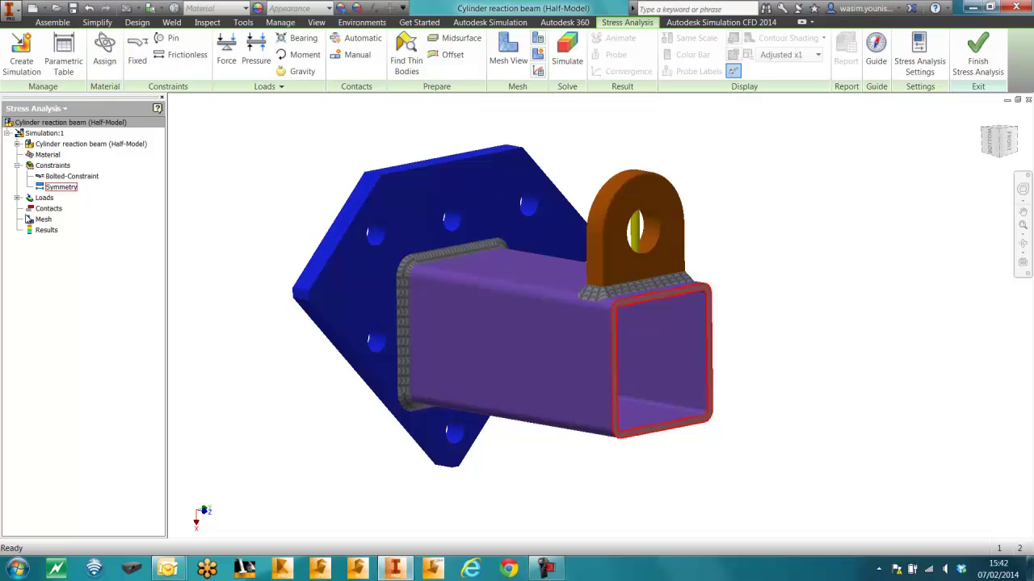
click(17, 197)
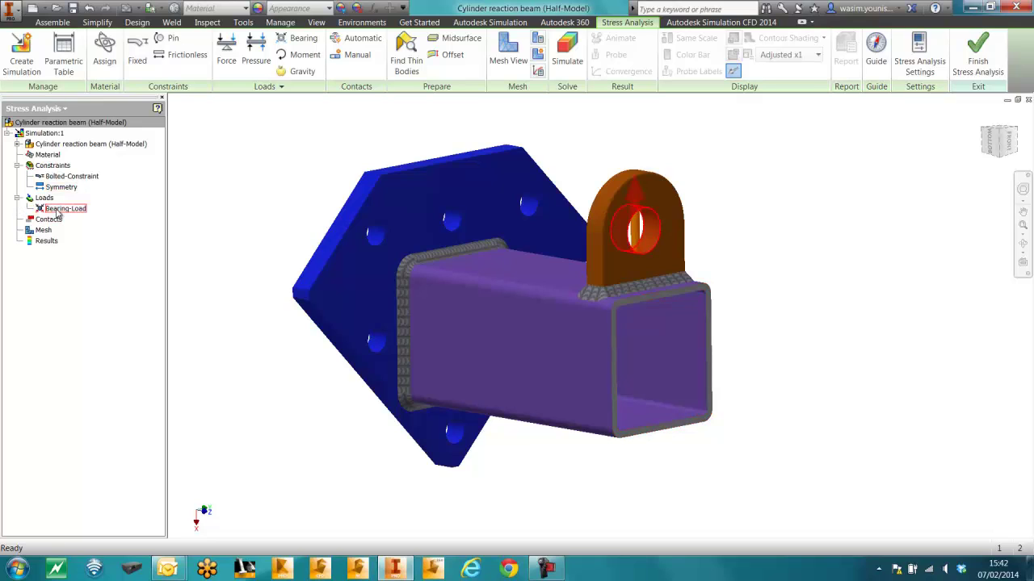
click(509, 58)
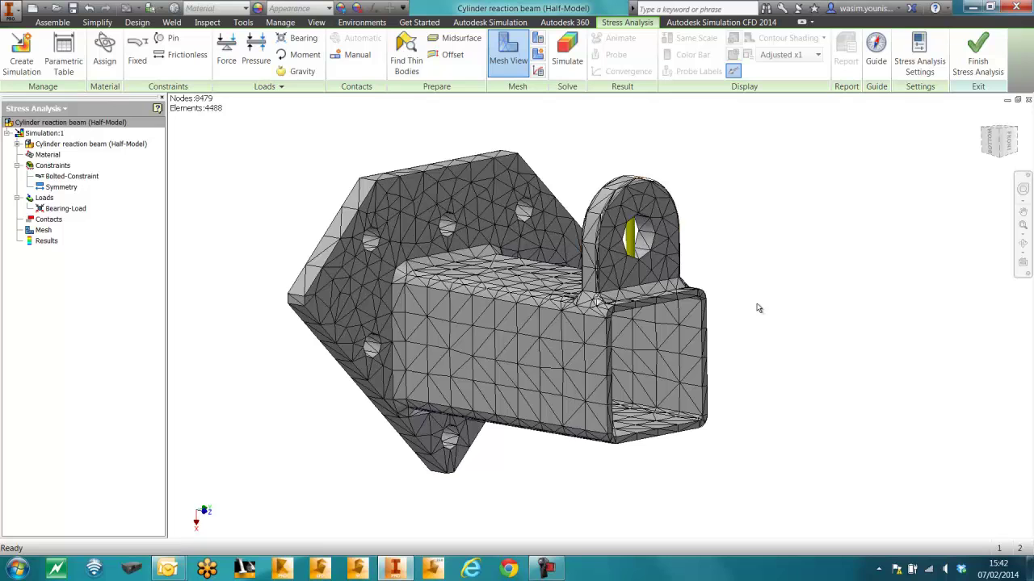
mouse_move(752, 318)
shift+middle_down()
mouse_move(784, 329)
mouse_move(751, 327)
shift+middle_up()
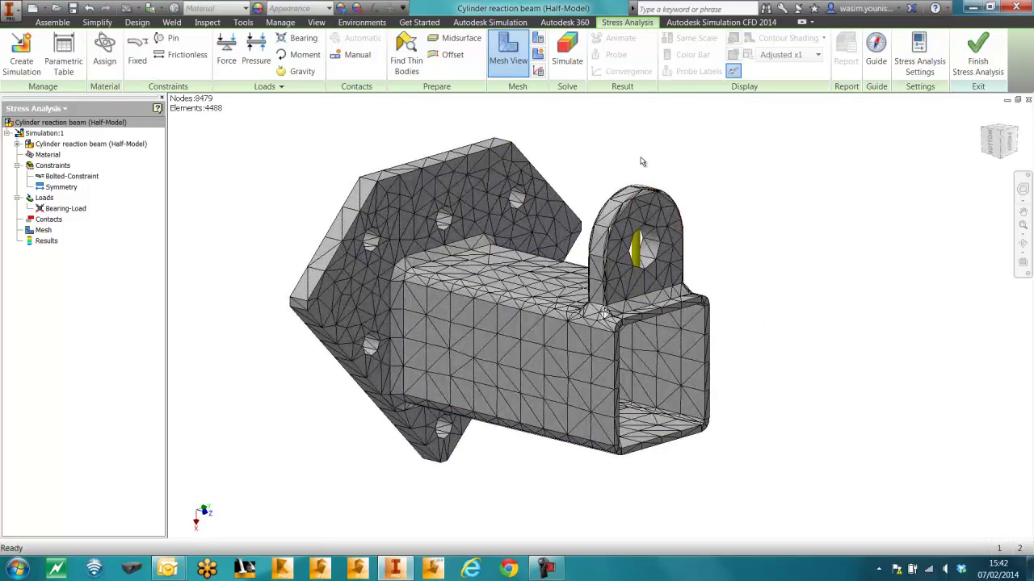
Set average element size 0.020 without part-based measure and update the mesh (49956 nodes, 28575 elements)
click(538, 39)
drag(316, 127, 149, 125)
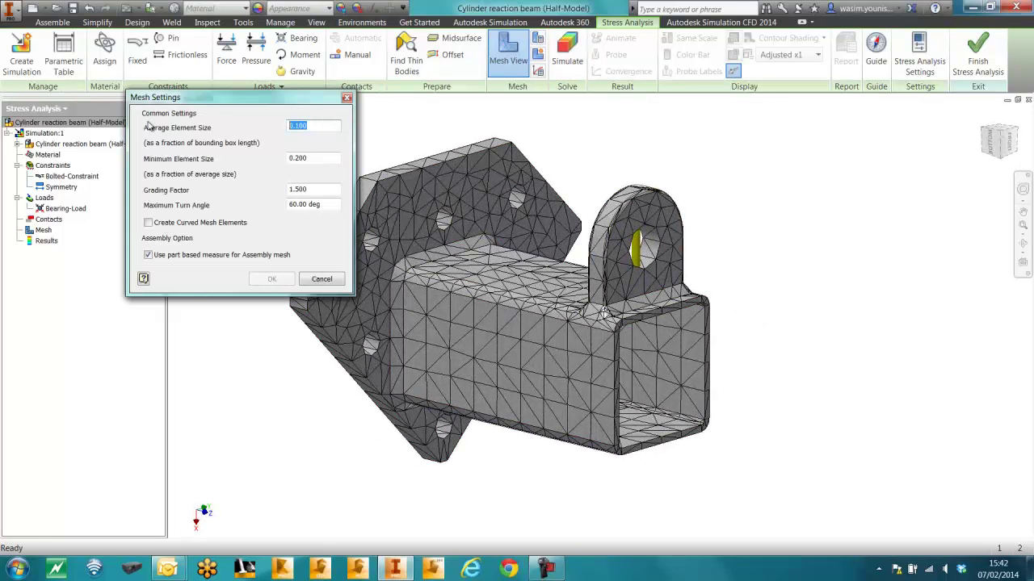
text(0.)
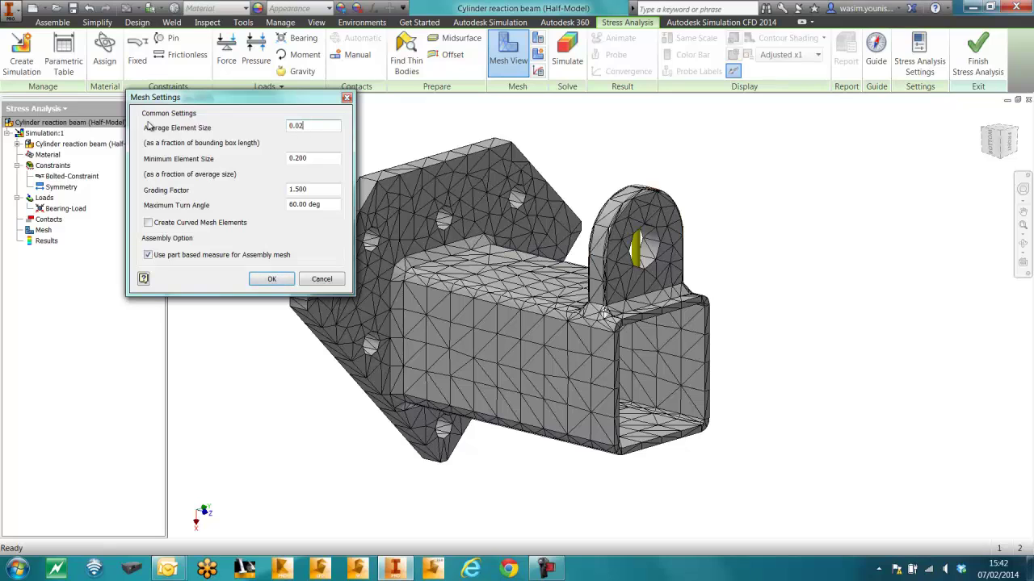
click(148, 255)
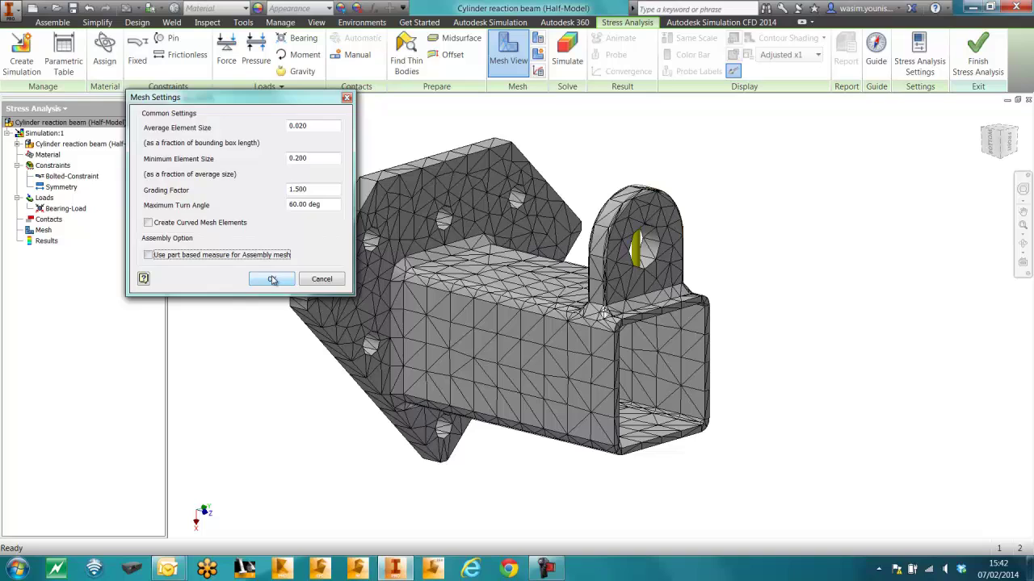
click(272, 279)
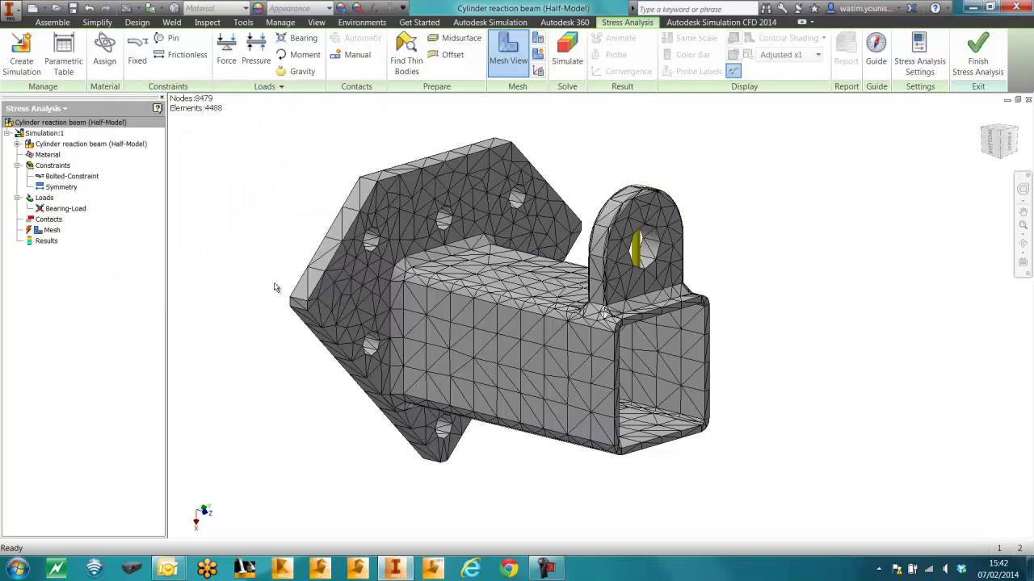
right_click(48, 233)
click(81, 278)
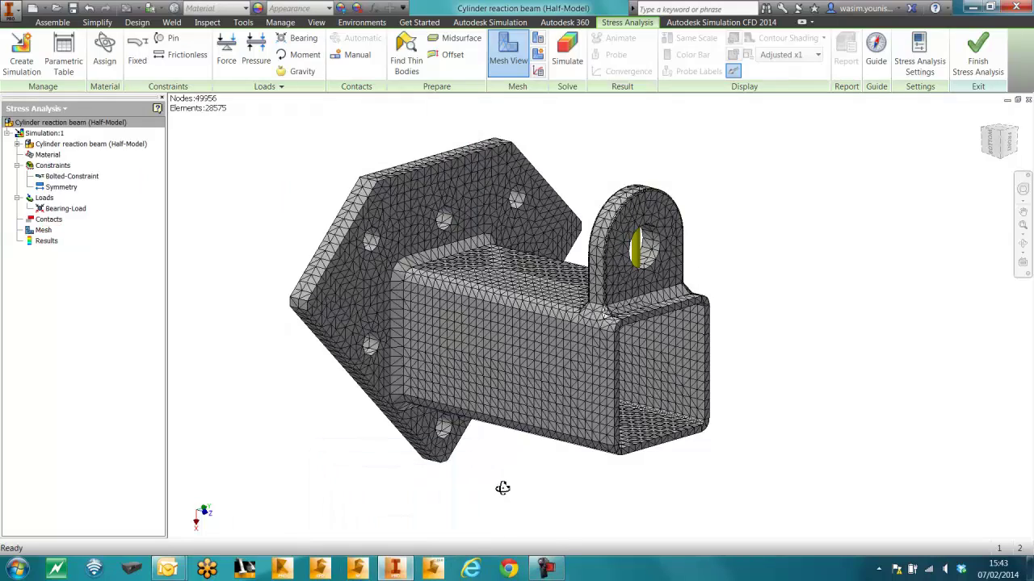
mouse_move(501, 487)
shift+middle_down()
mouse_move(638, 480)
mouse_move(495, 482)
shift+middle_up()
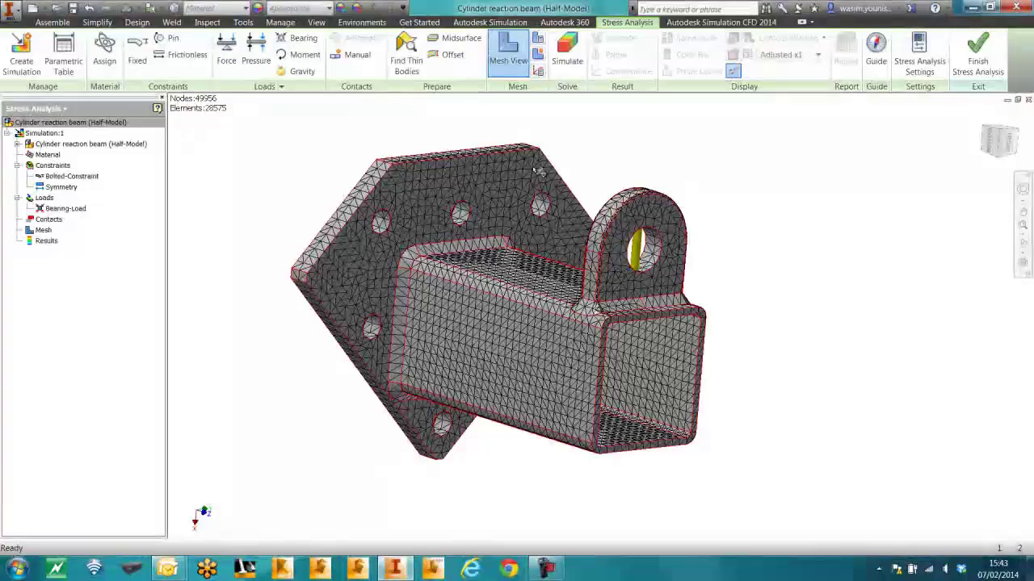
Run the simulation, giving Von Mises stress peaking at 85.18 MPa near the lug's base
click(569, 50)
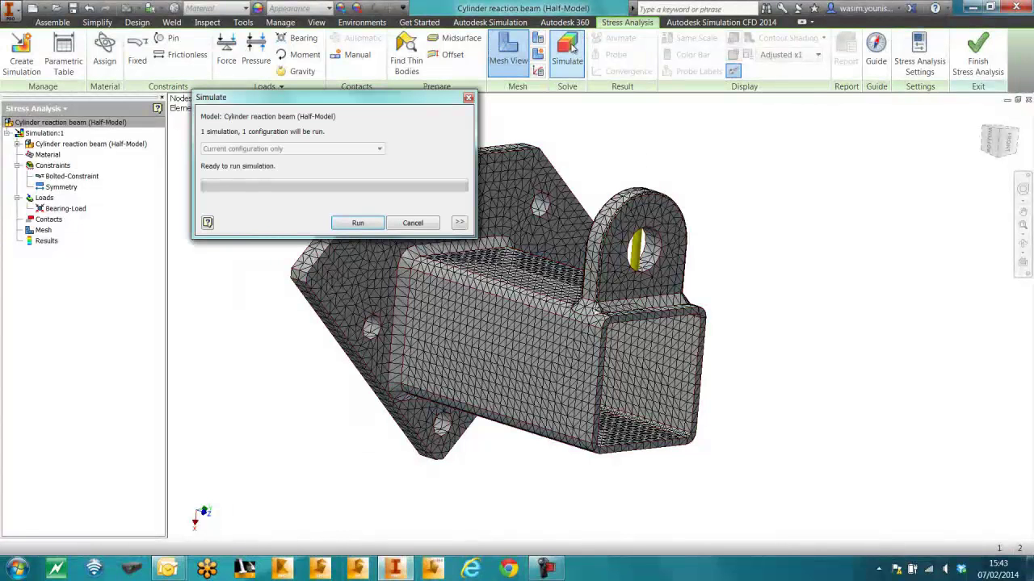
click(358, 223)
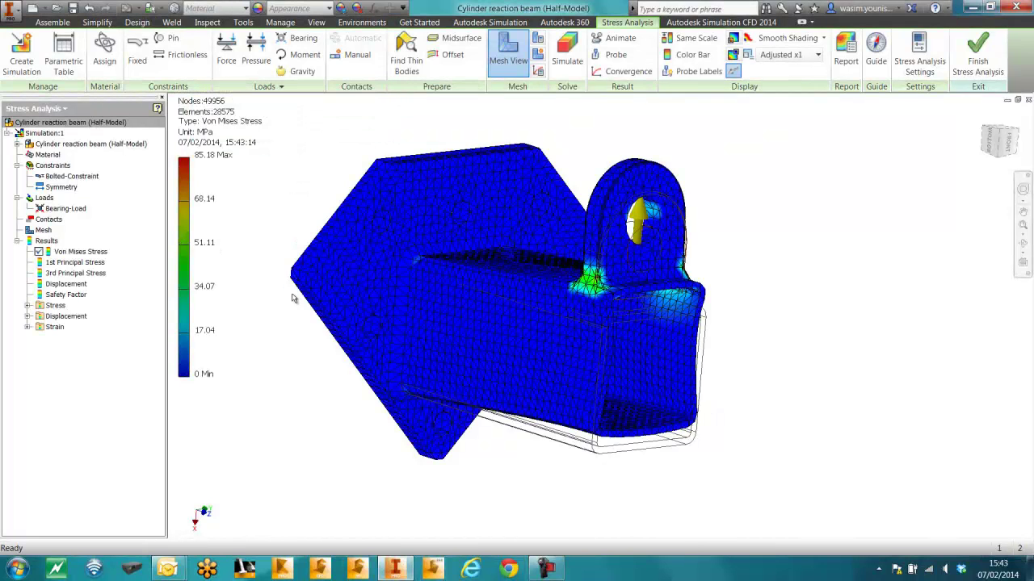
Hide load glyphs, show Displacement with contour shading, then display Safety Factor (minimum 2.43)
click(734, 71)
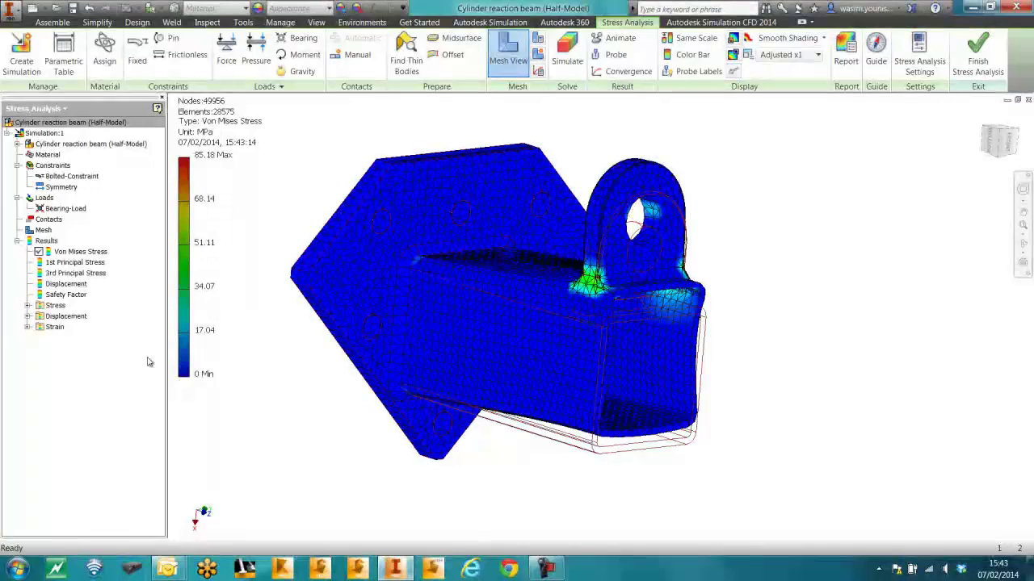
double_click(65, 284)
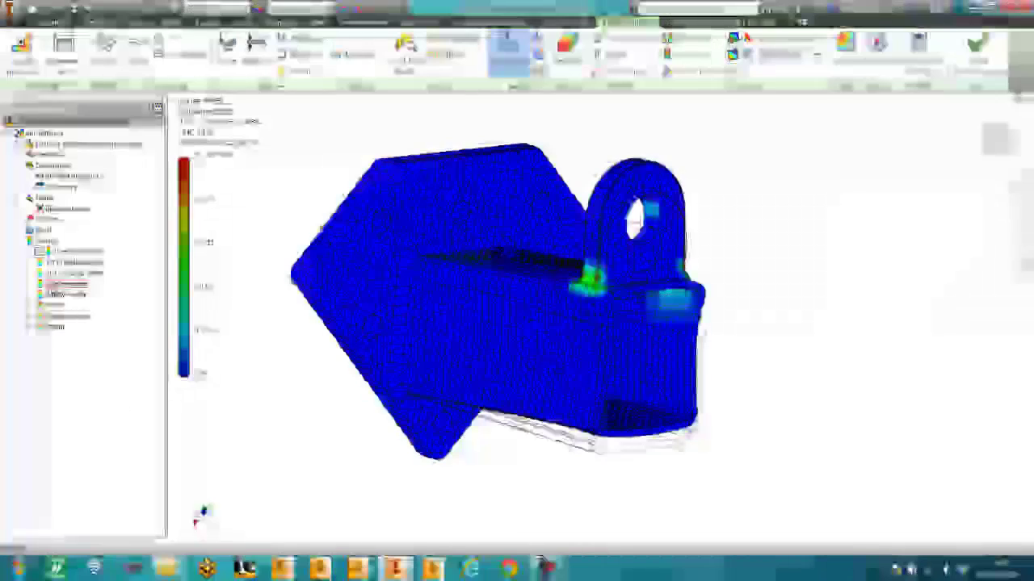
click(815, 54)
click(822, 39)
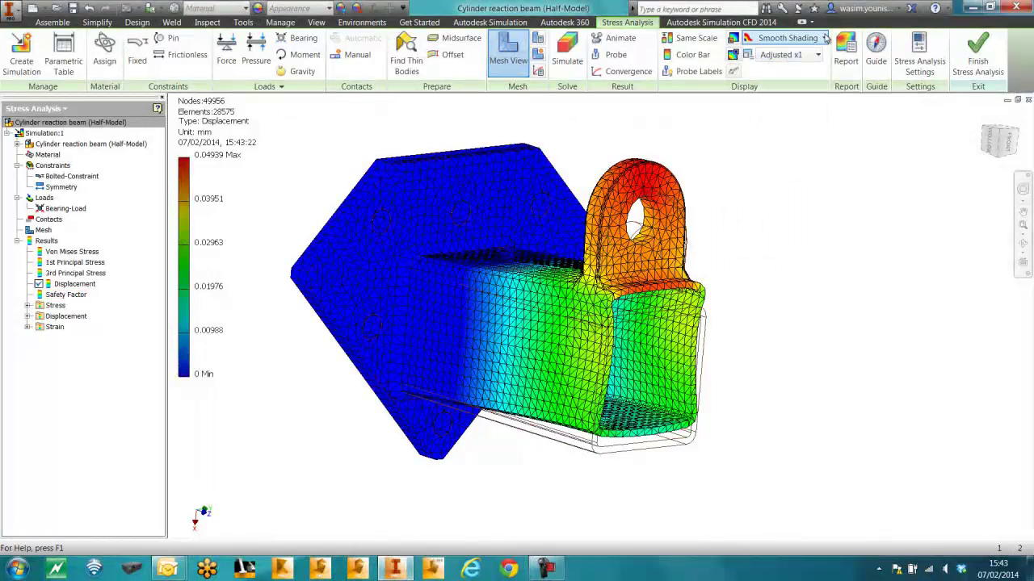
click(822, 39)
click(796, 85)
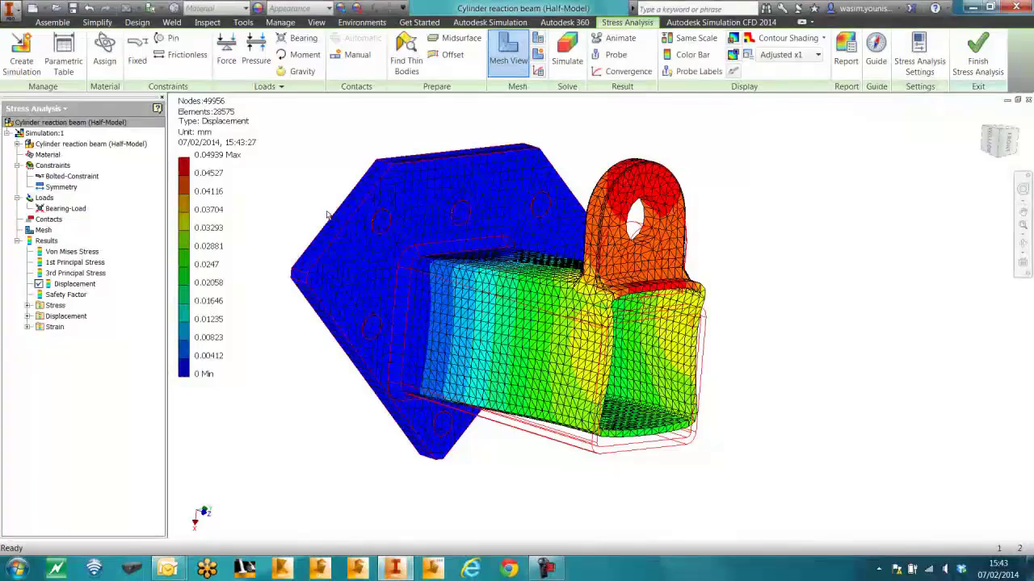
double_click(56, 294)
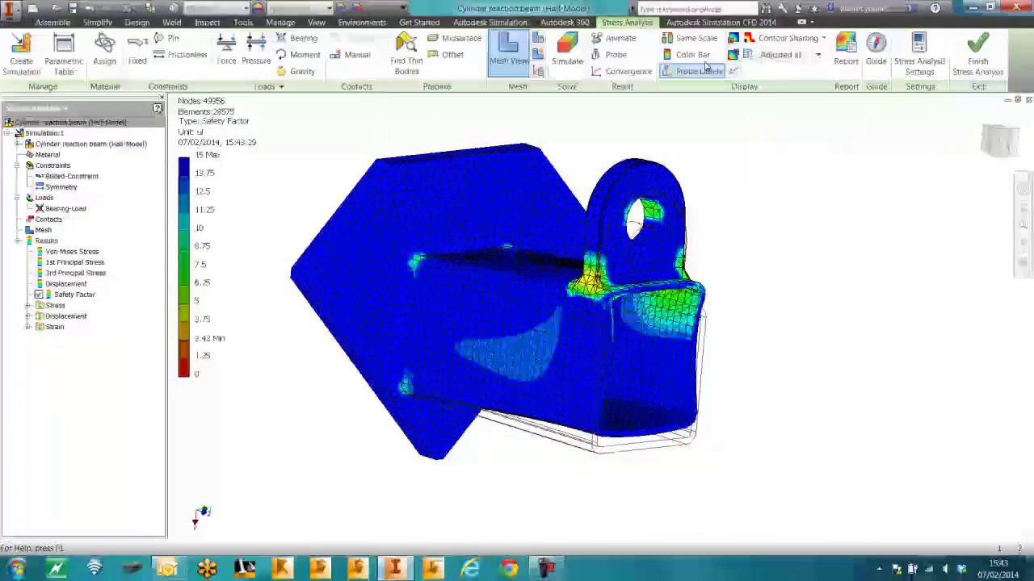
Animate the Safety Factor results from the zoomed-in bottom view, then close the animation
click(615, 40)
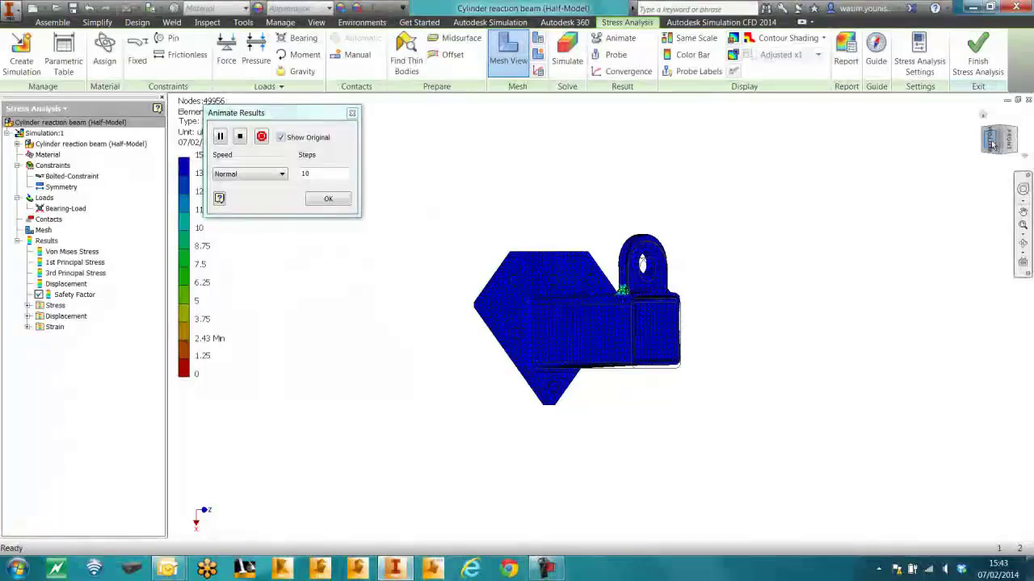
click(990, 145)
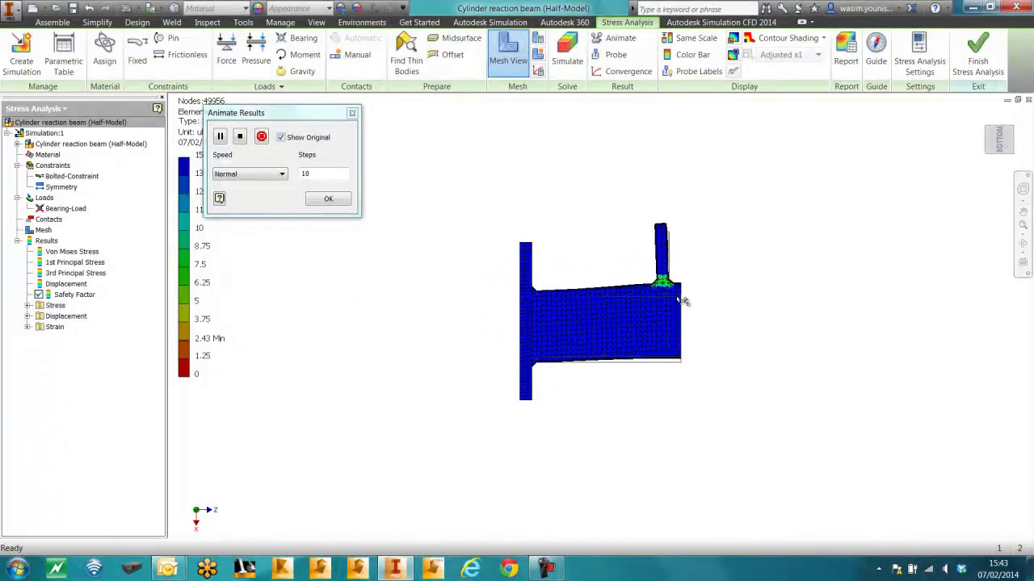
scroll(681, 301, down, 3)
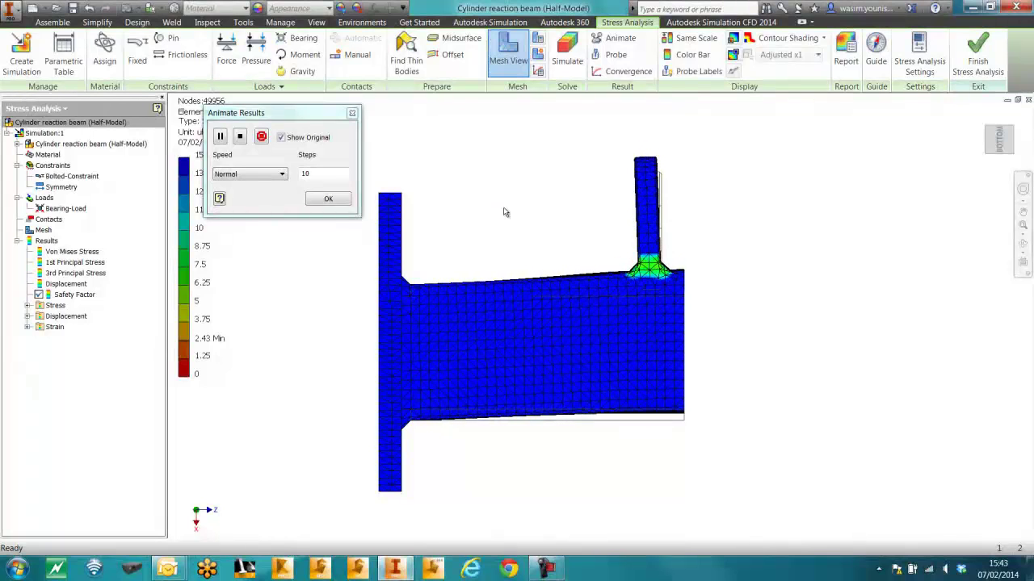
click(328, 199)
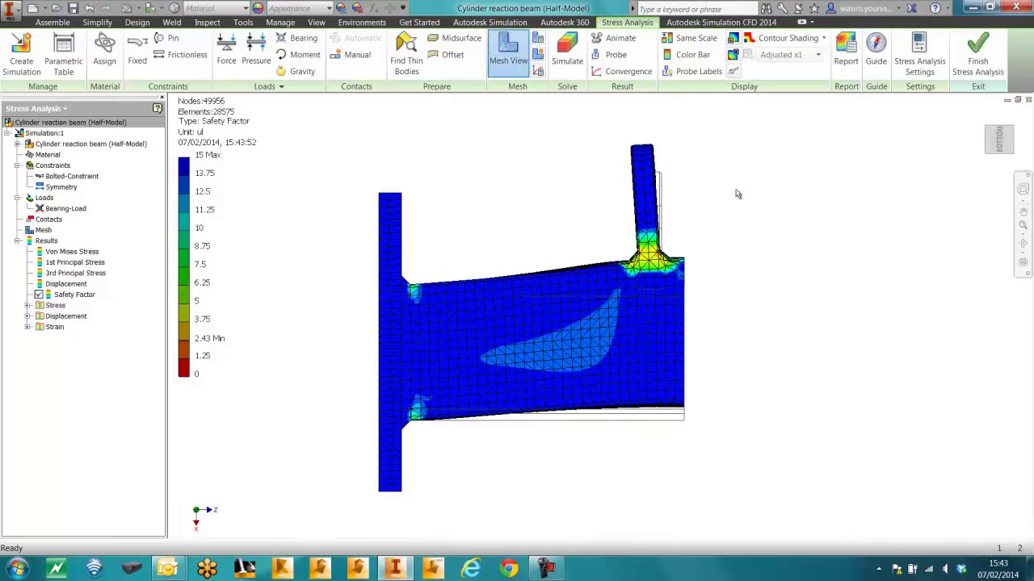
Show the Safety Factor plot undeformed from below, mesh hidden, rotated 90° with the plate on top
key(F6)
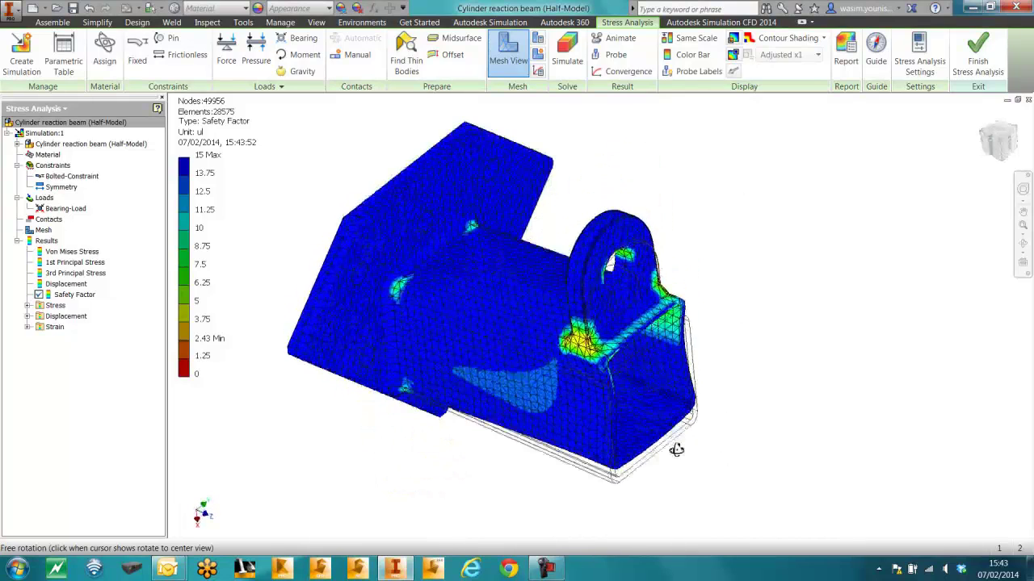
click(817, 54)
click(777, 78)
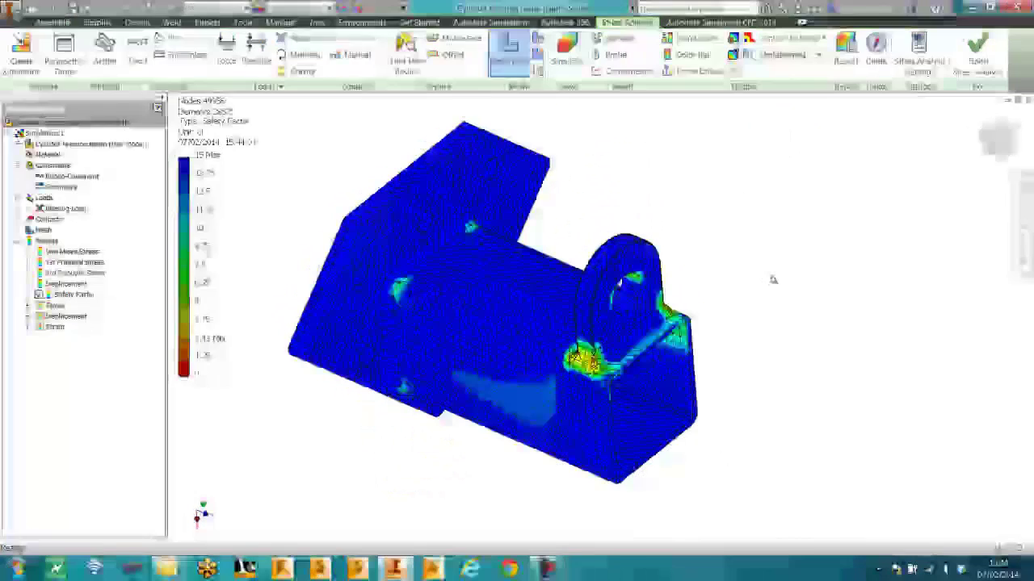
click(995, 149)
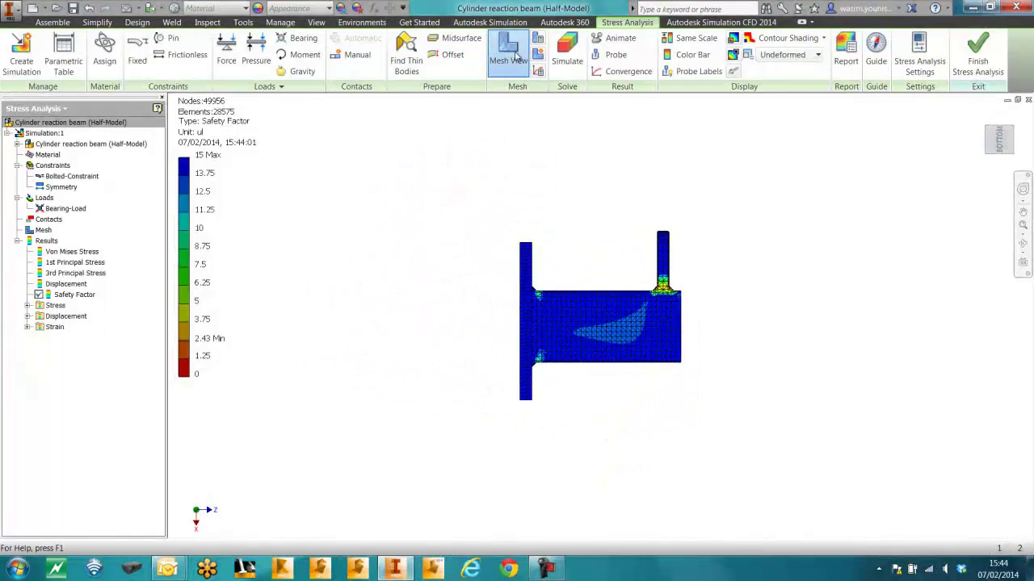
scroll(644, 302, up, 3)
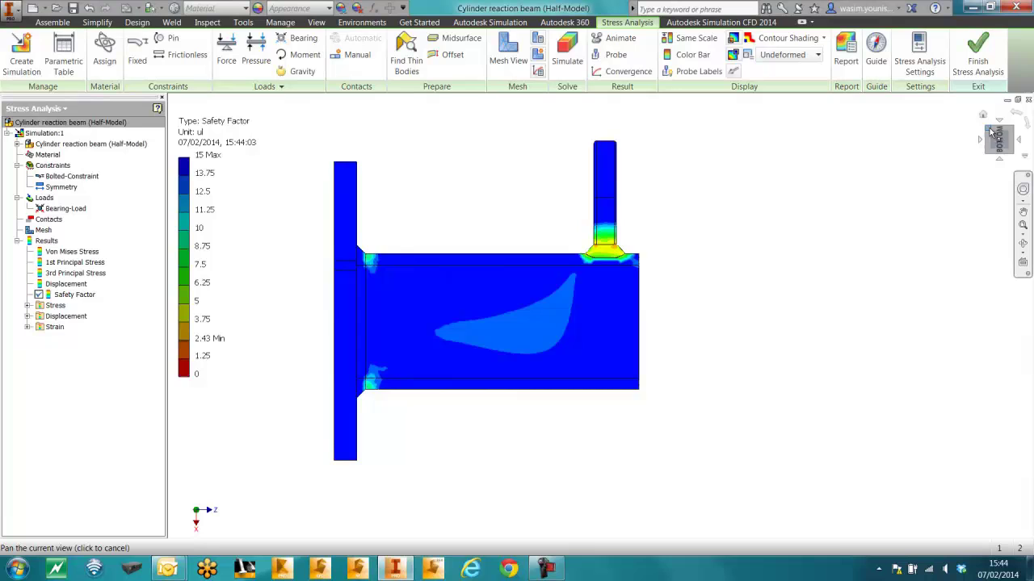
click(1028, 126)
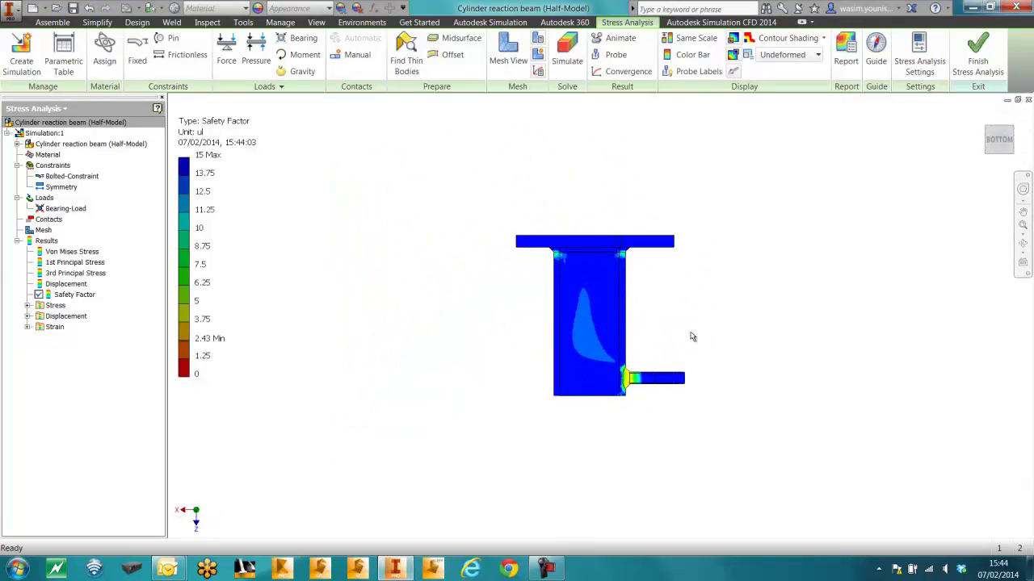
drag(684, 315, 698, 308)
key(Escape)
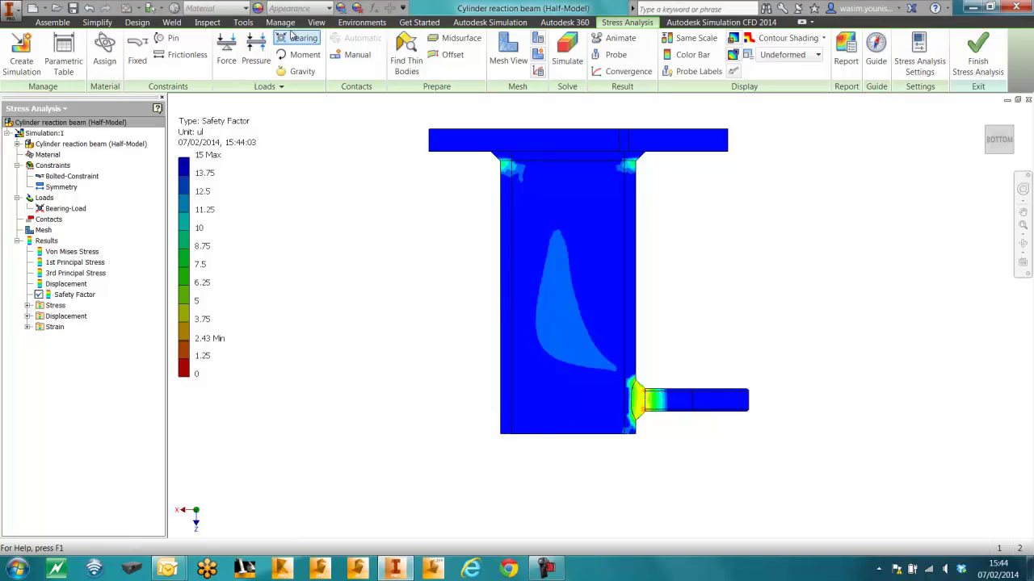
Switch on a ground plane beneath the beam from the View display options
click(317, 22)
click(315, 56)
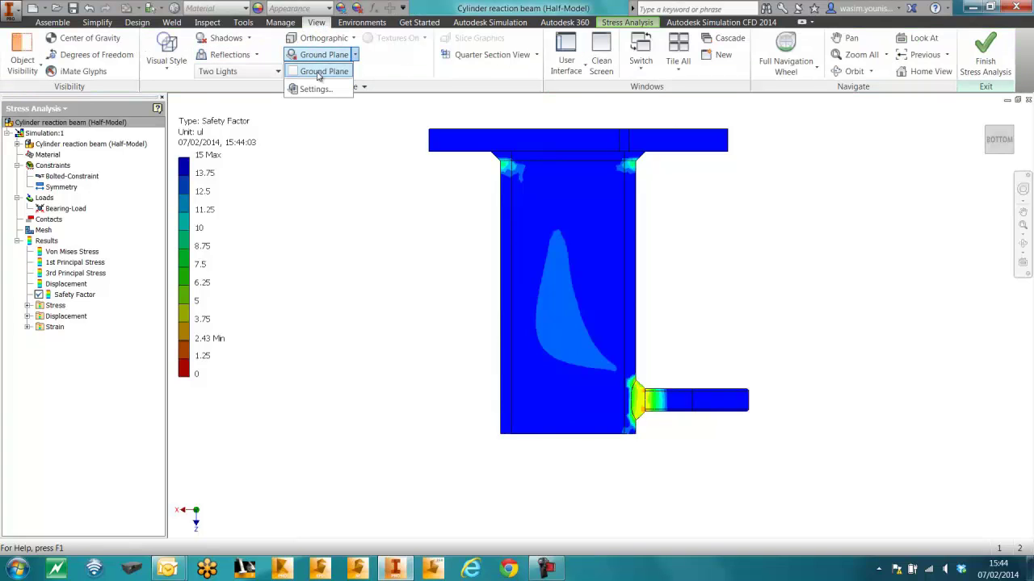
click(293, 72)
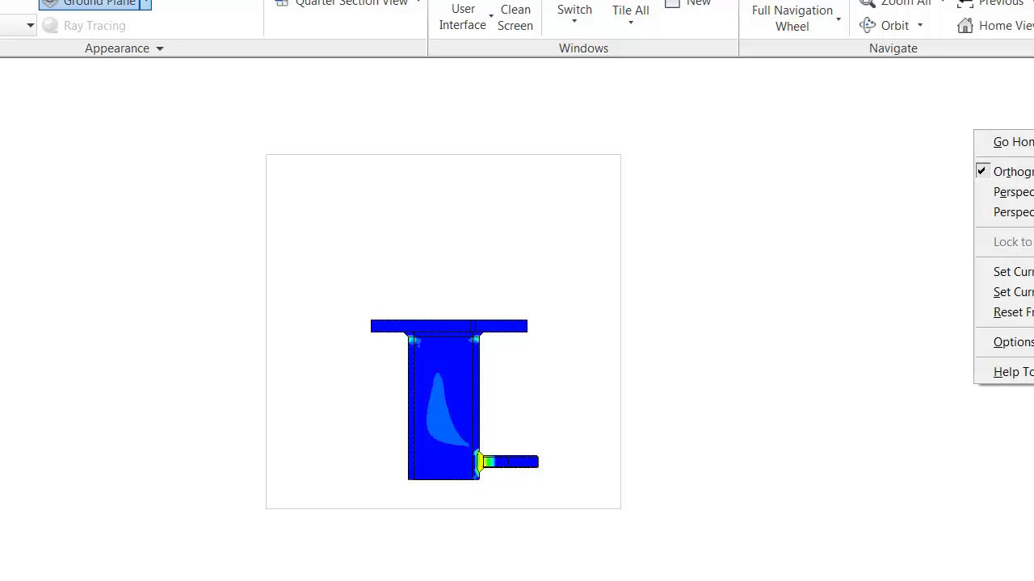
Set the current upright view as the model's Front view via the ViewCube, then zoom in
mouse_move(1012, 272)
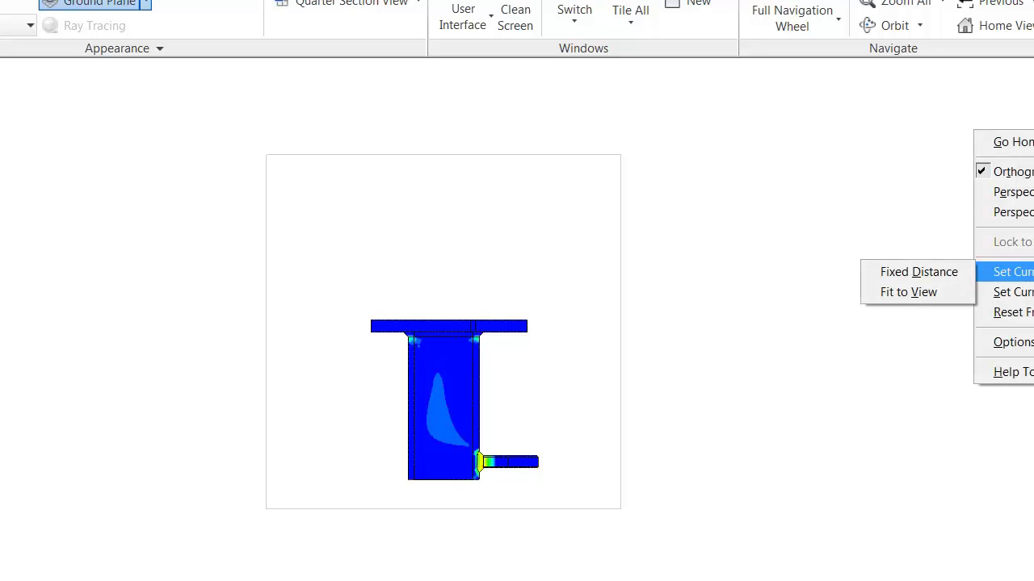
mouse_move(1013, 292)
click(942, 312)
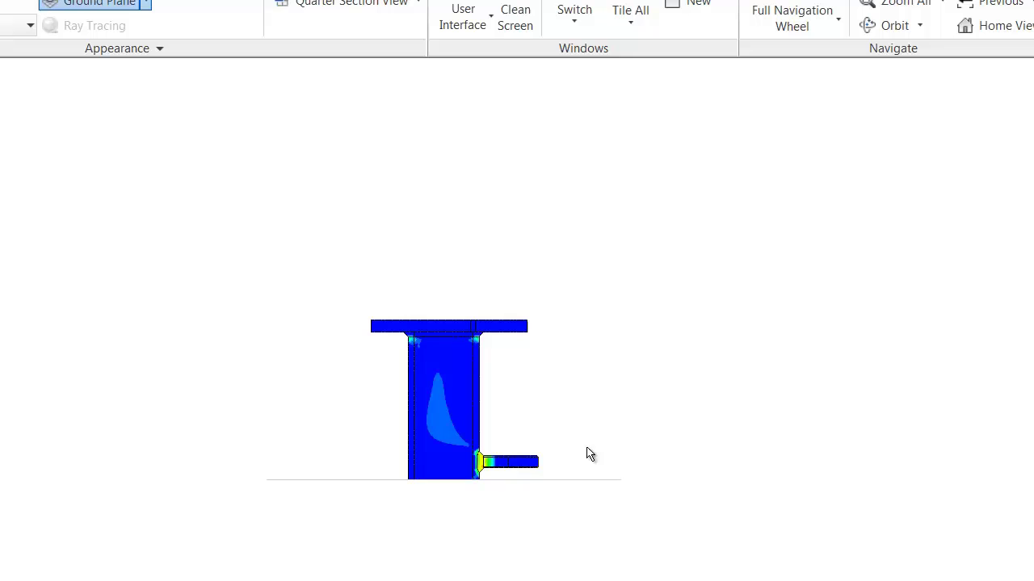
scroll(413, 535, up, 4)
scroll(468, 501, down, 2)
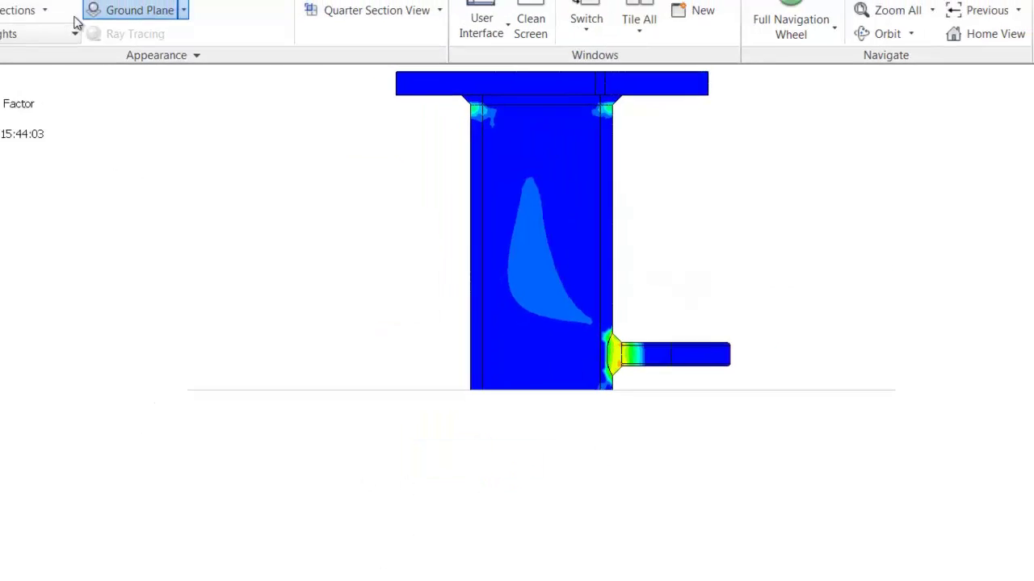
Hide the ground plane and turn on reflections
click(93, 1)
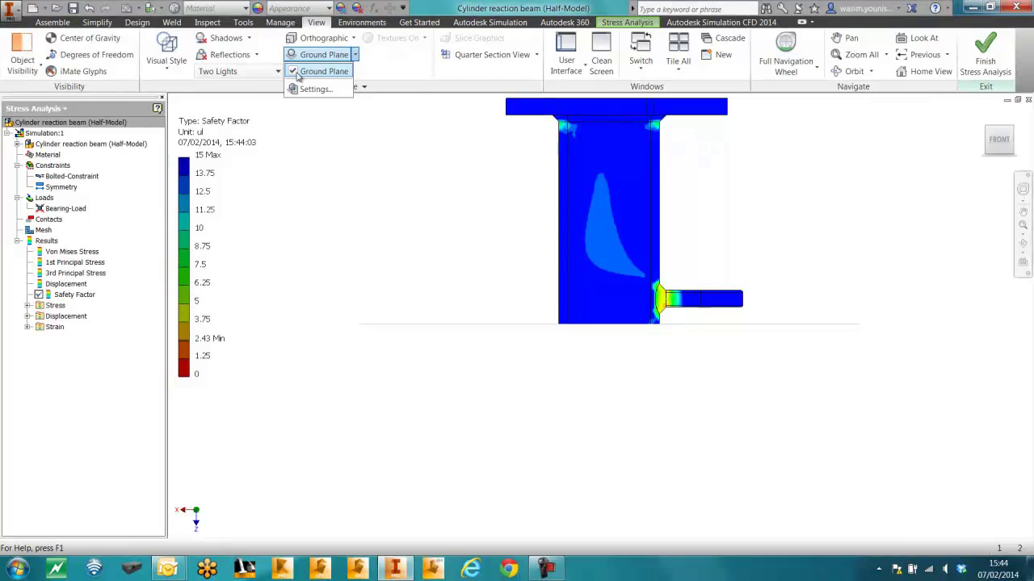
click(298, 75)
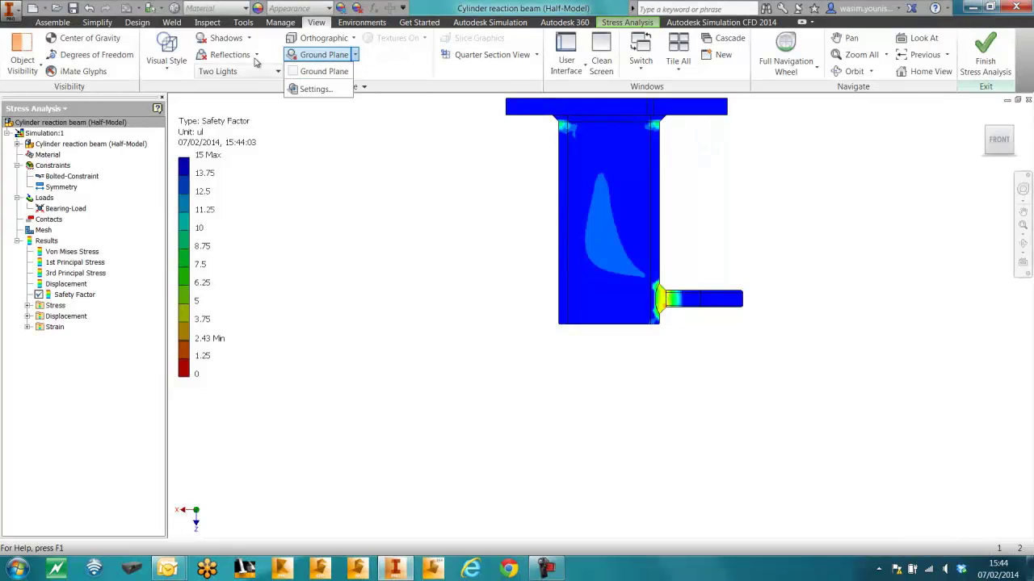
click(256, 54)
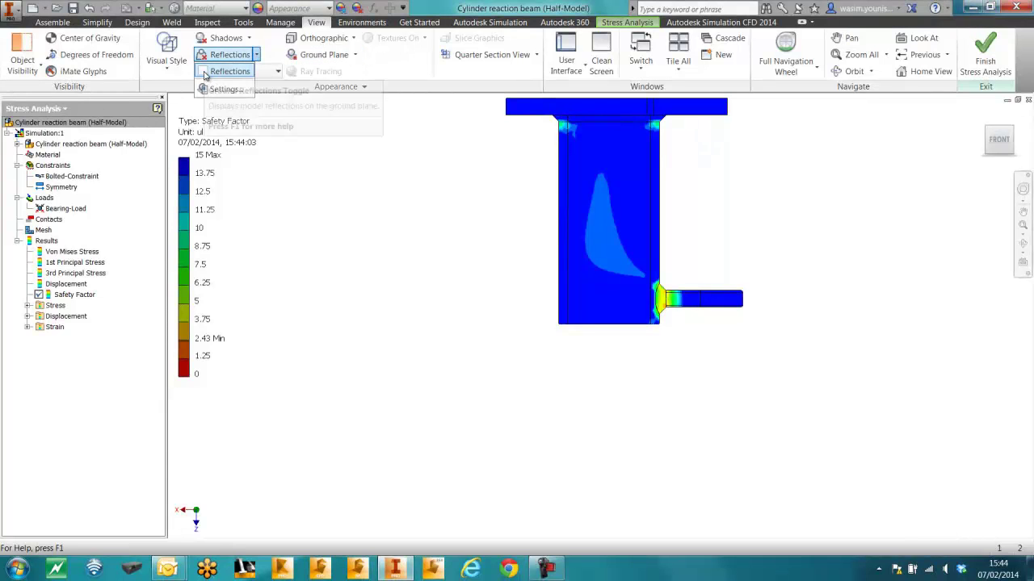
In Ground Plane Settings, set Reflection to 100% and Blur and Blur fall-off to 0%
click(225, 89)
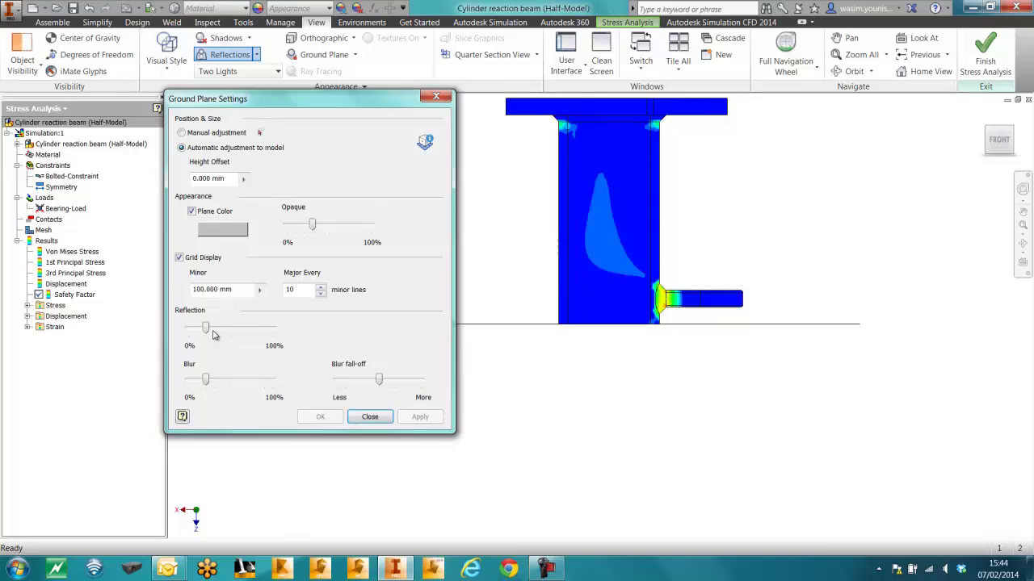
drag(206, 328, 272, 328)
drag(379, 380, 336, 381)
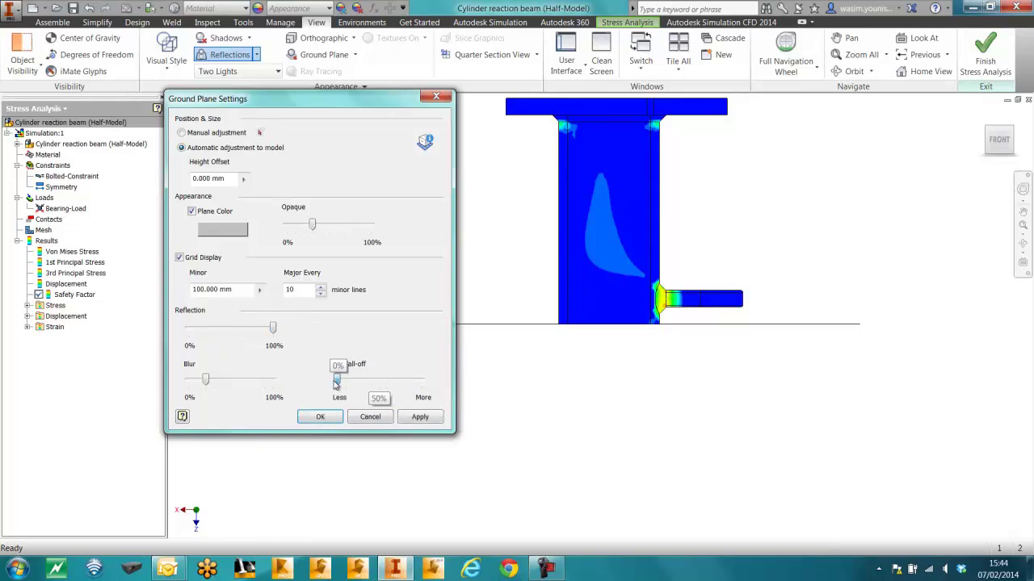
drag(205, 379, 153, 378)
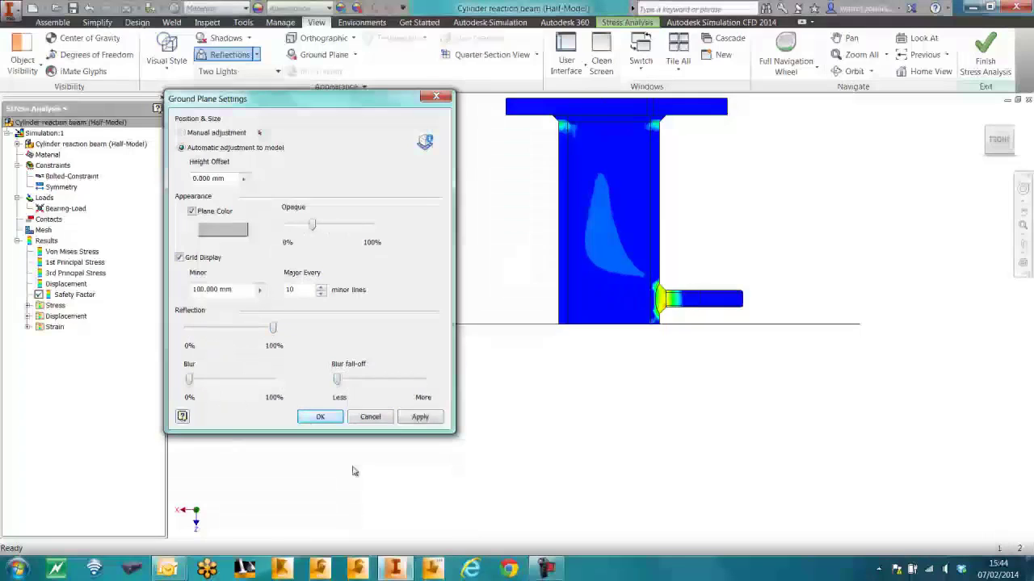
click(320, 418)
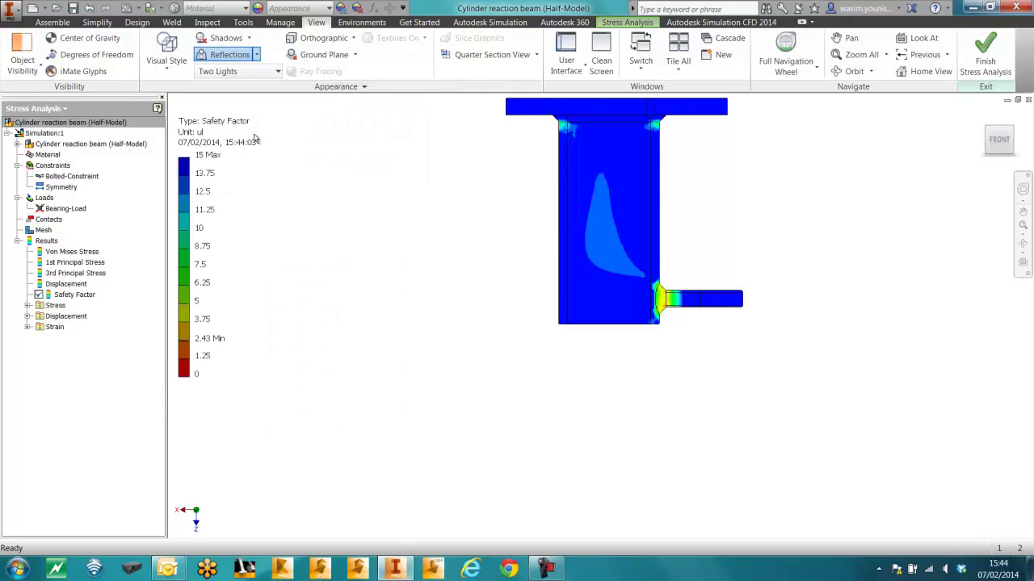
Return to the Home isometric view and orbit to see the mirrored full beam
drag(997, 139, 982, 118)
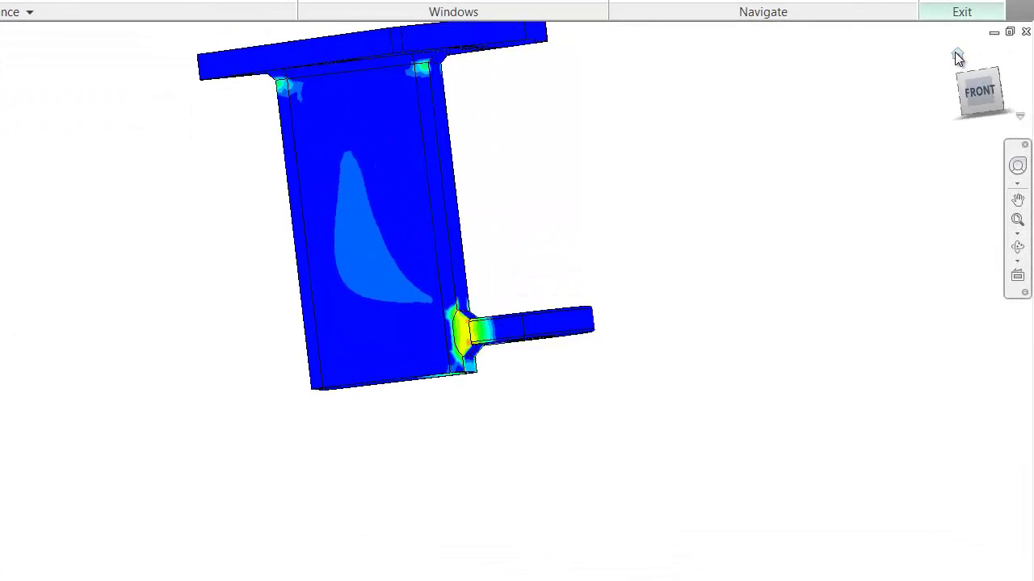
click(956, 55)
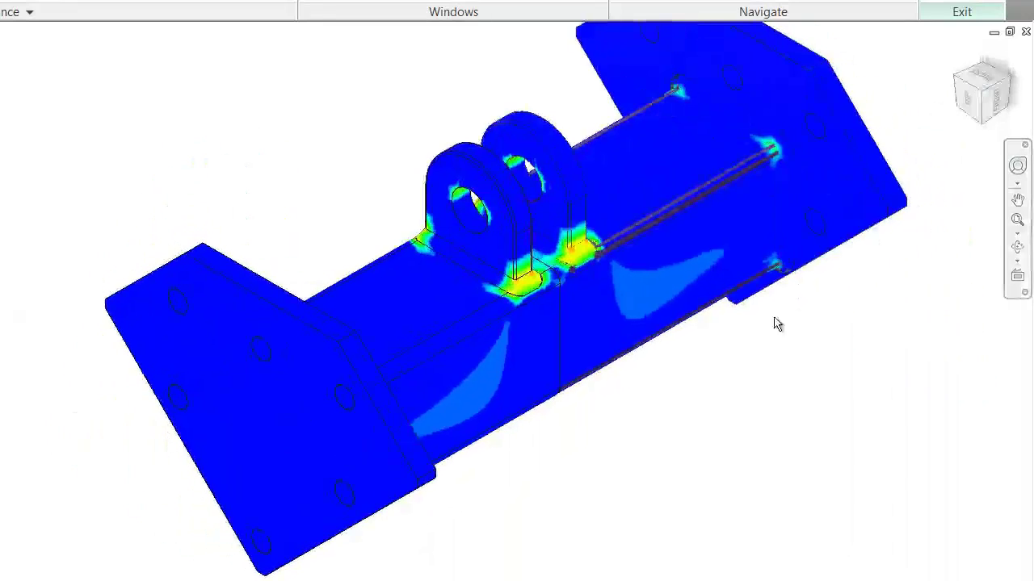
shift+middle_drag(775, 323, 682, 398)
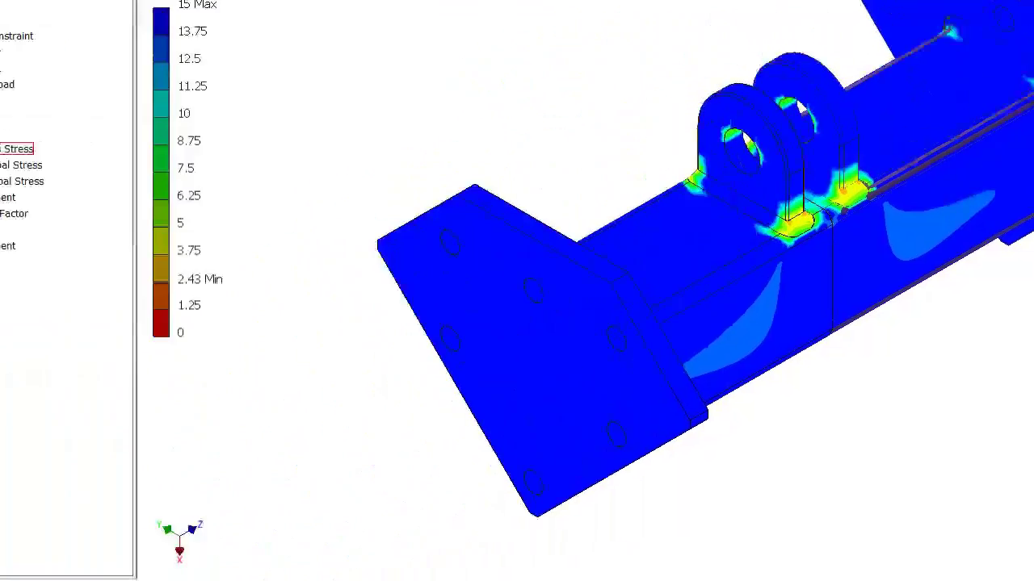
Show the Von Mises Stress results, then Displacement, and pan the beam into view
double_click(117, 118)
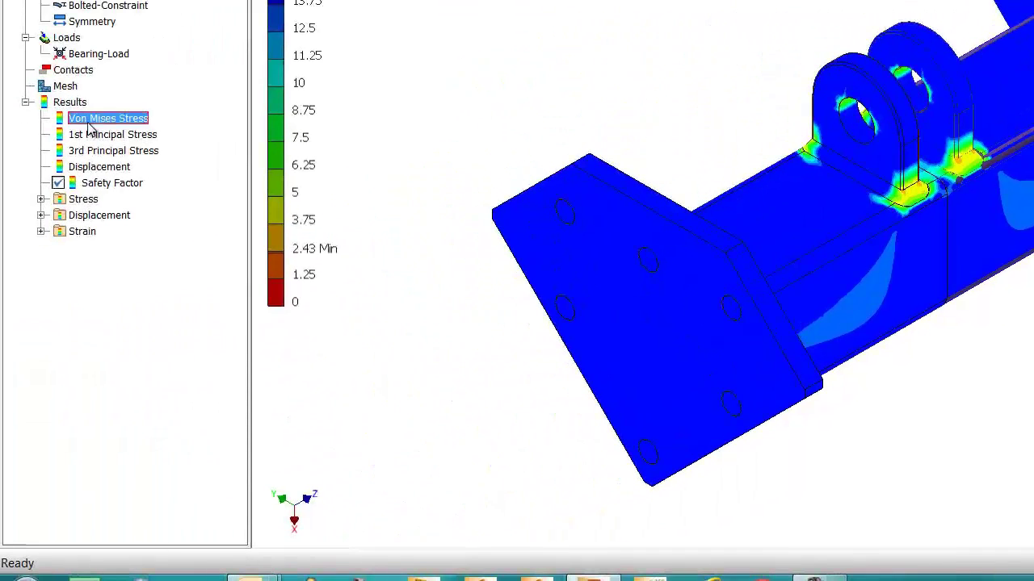
double_click(90, 167)
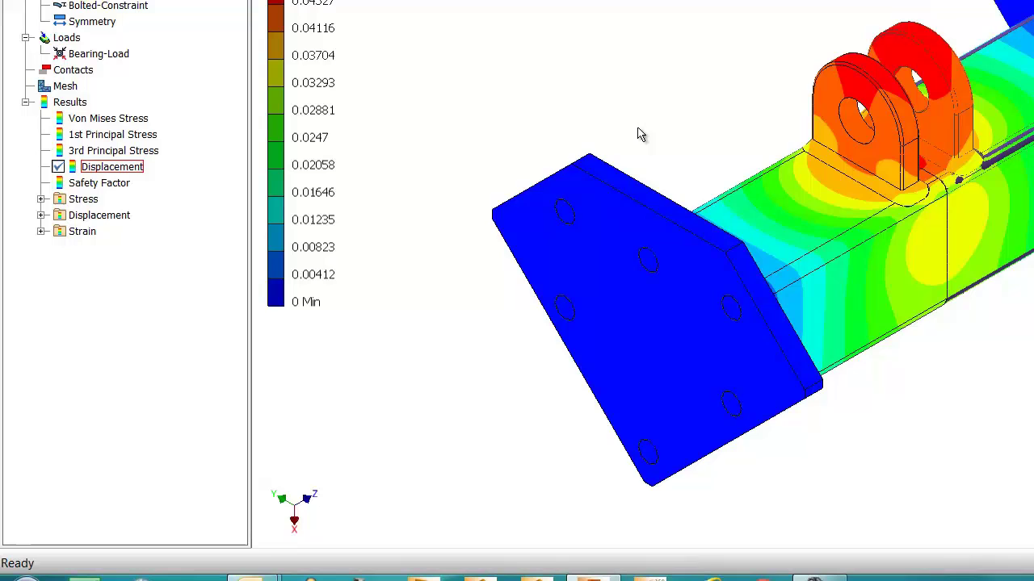
middle_drag(638, 134, 611, 151)
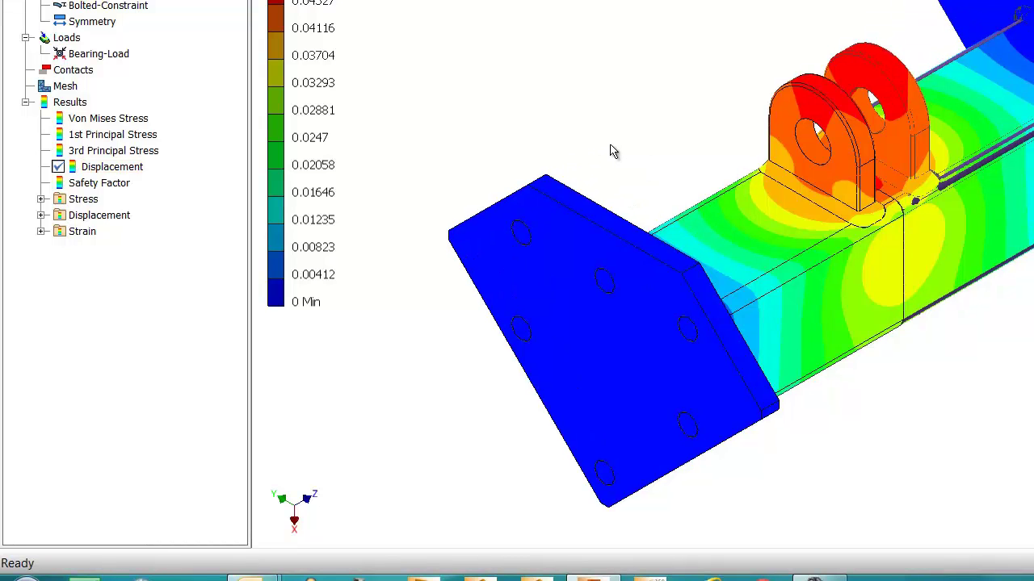